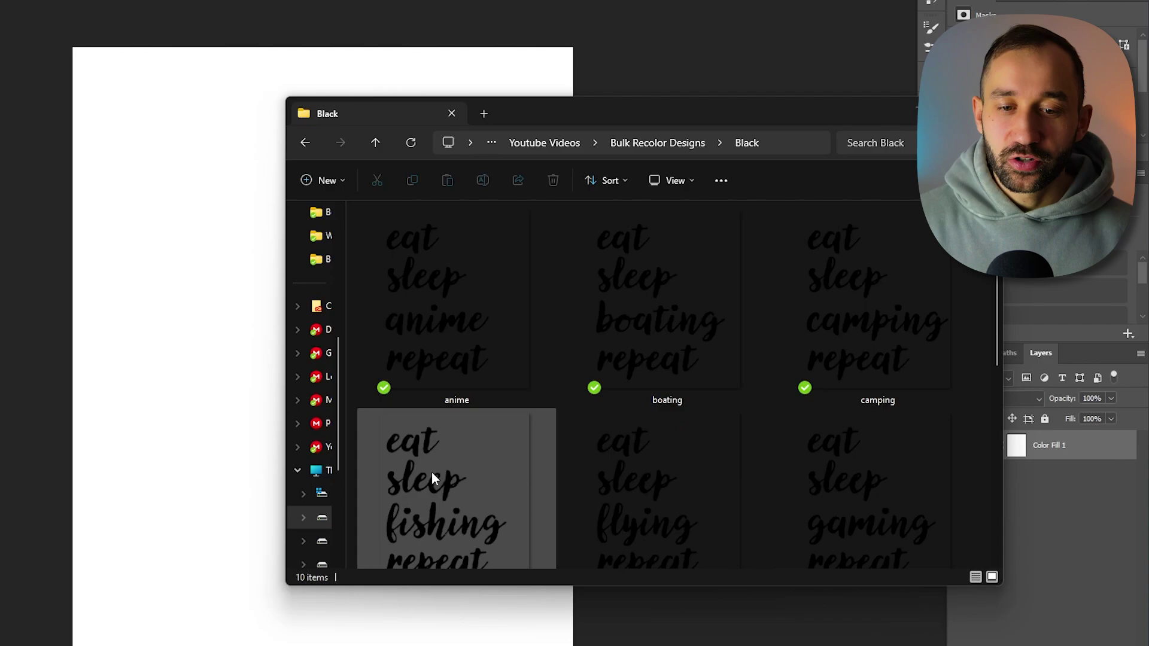
{"action": "scroll", "coordinate": [665, 346], "scroll_direction": "down", "scroll_amount": 3}
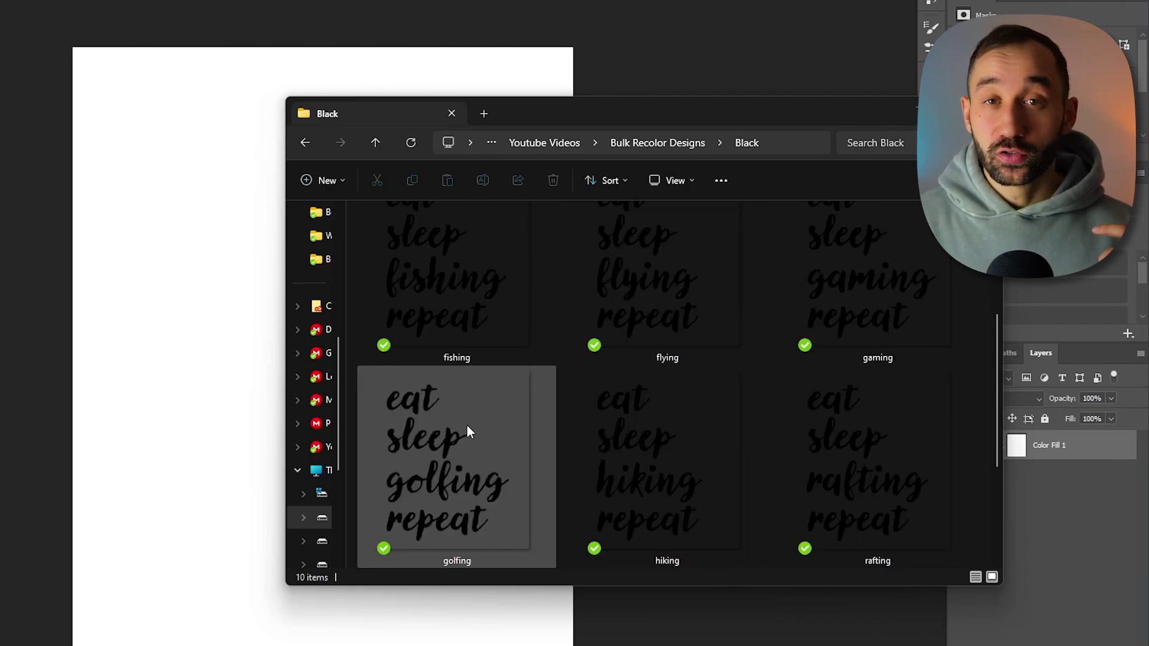
{"action": "scroll", "coordinate": [501, 386], "scroll_direction": "down", "scroll_amount": 3}
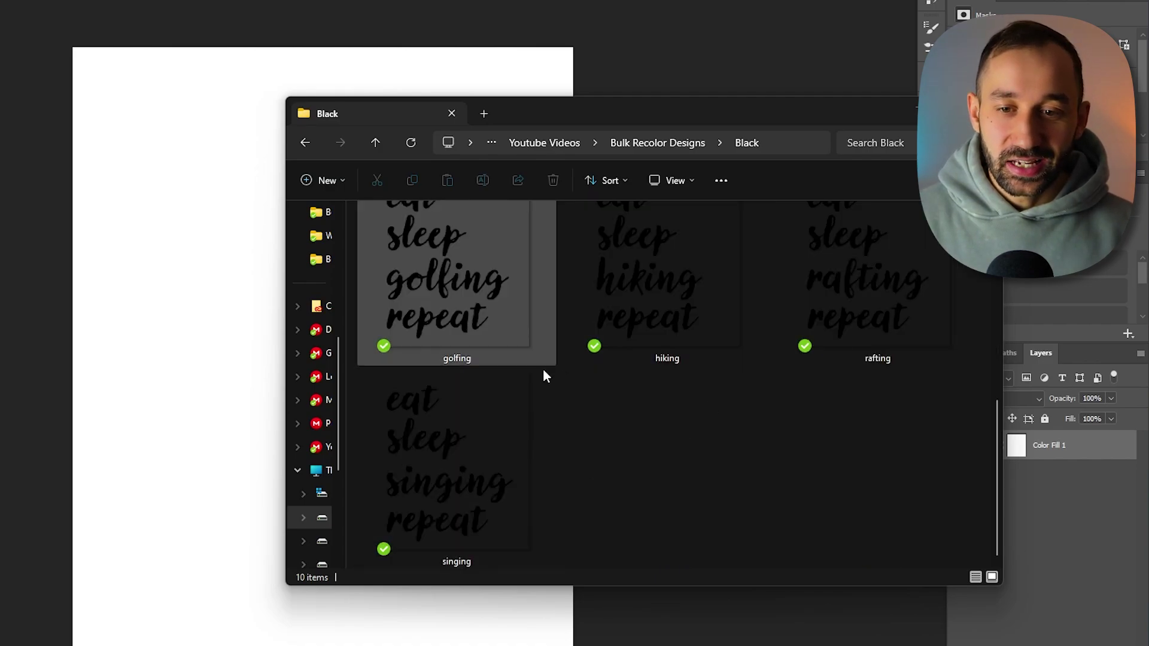
{"action": "scroll", "coordinate": [610, 354], "scroll_direction": "up", "scroll_amount": 6}
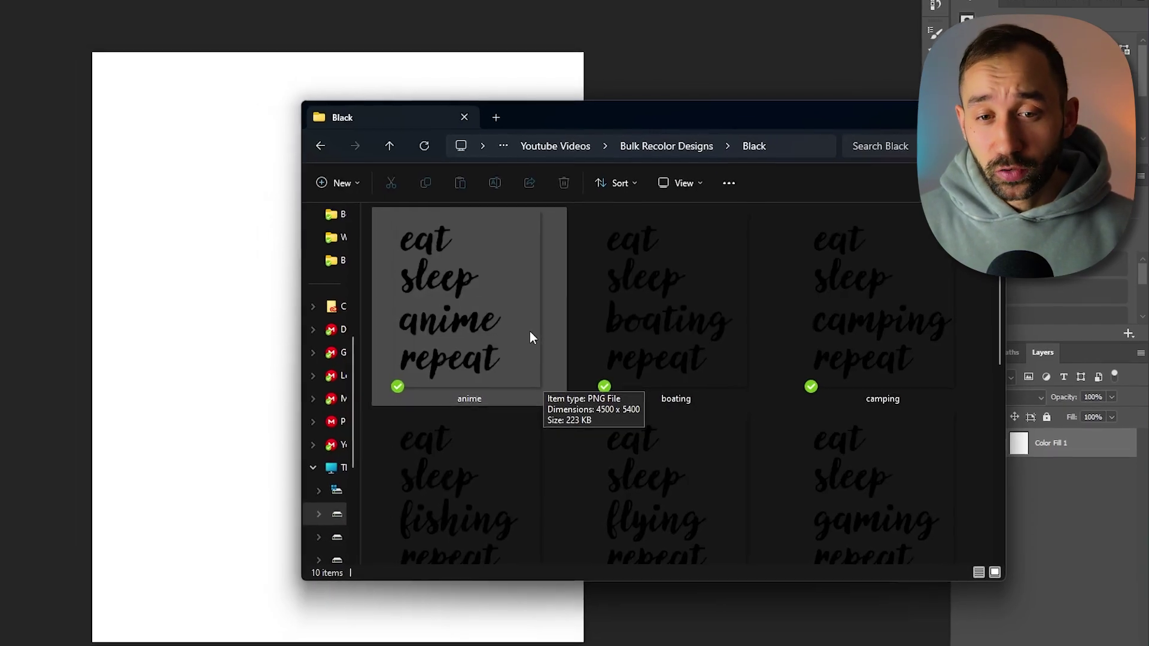
Step: Place anime.png from Explorer into the open document as a new layer
{"action": "left_click_drag", "start_coordinate": [565, 323], "coordinate": [222, 274]}
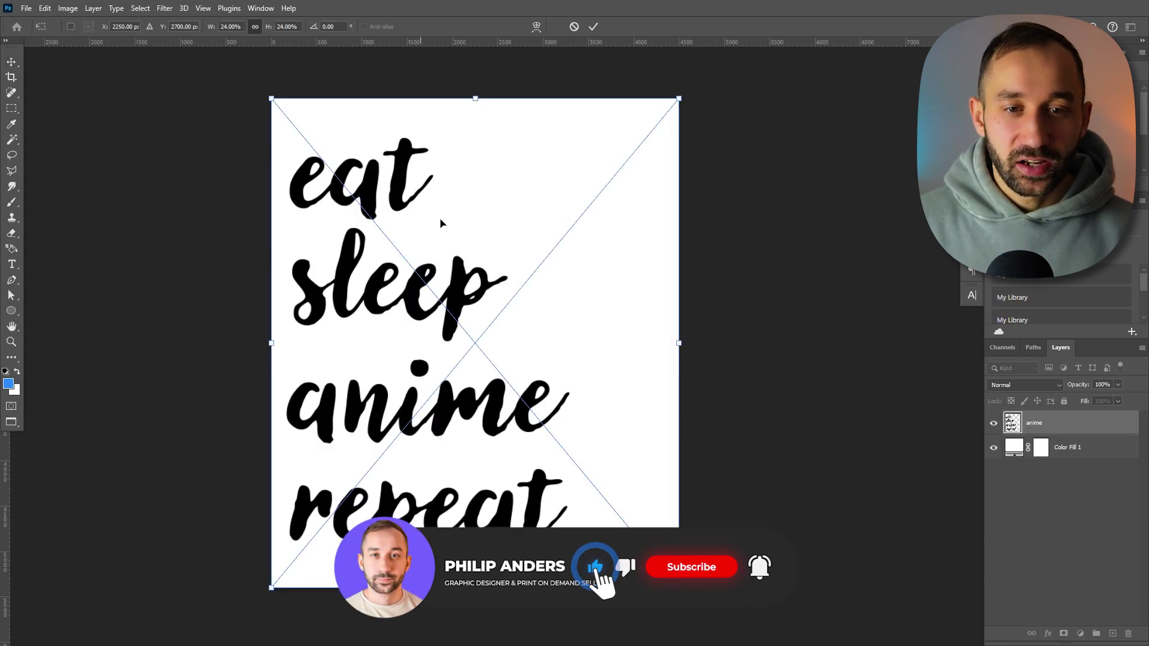
{"action": "left_click", "coordinate": [593, 27]}
{"action": "key", "text": "ctrl+t"}
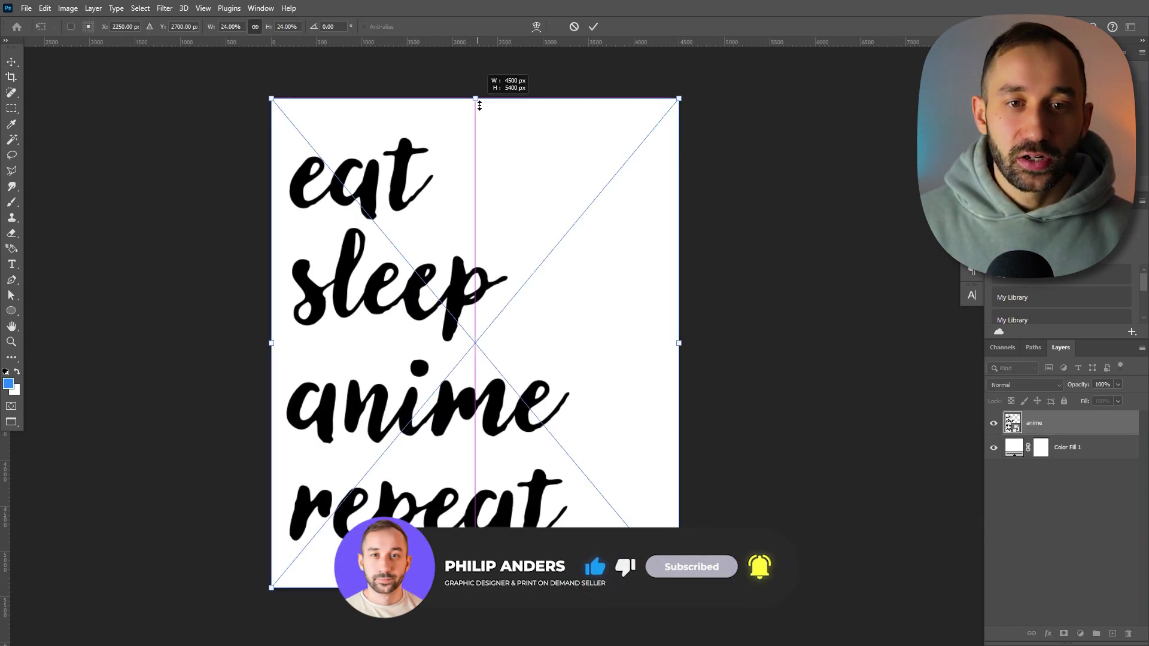
{"action": "left_click", "coordinate": [574, 26]}
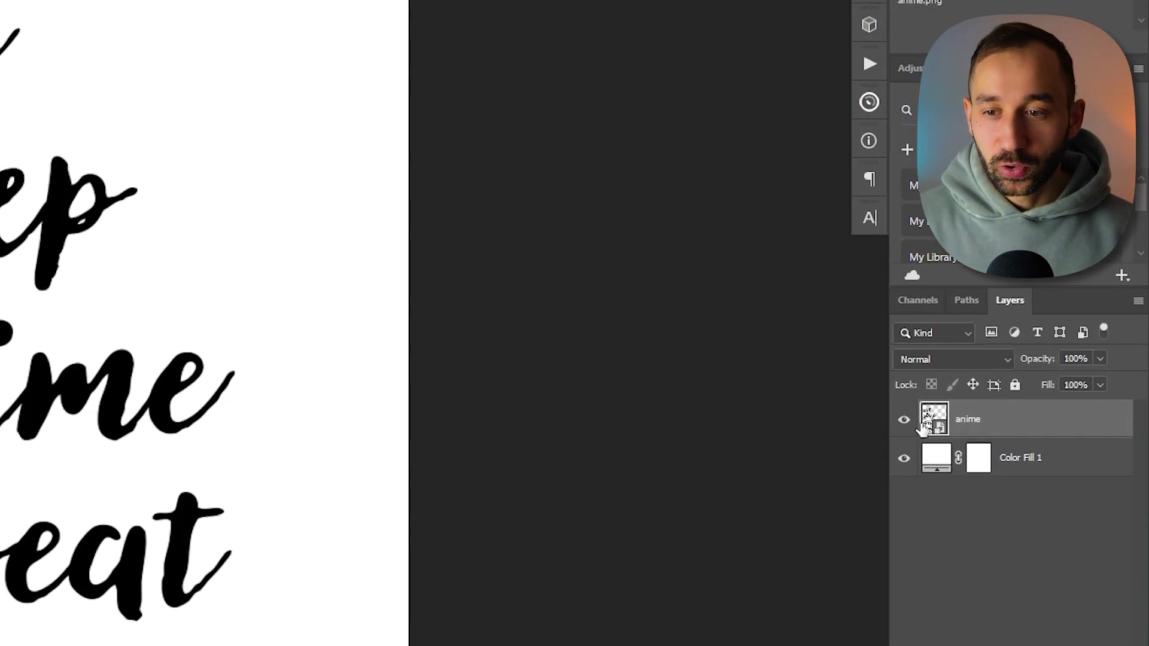
Step: Hide the Color Fill 1 layer so the anime design sits on transparency
{"action": "left_click", "coordinate": [899, 461]}
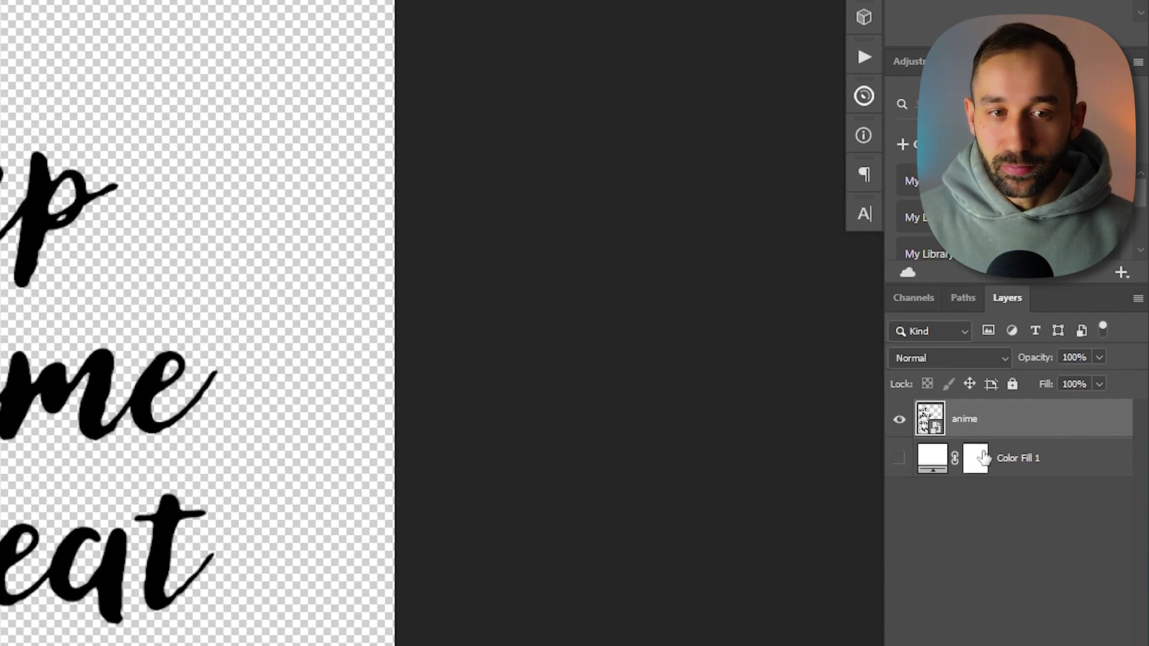
{"action": "scroll", "coordinate": [12, 149], "scroll_direction": "left", "scroll_amount": 5}
{"action": "scroll", "coordinate": [102, 200], "scroll_direction": "right", "scroll_amount": 5}
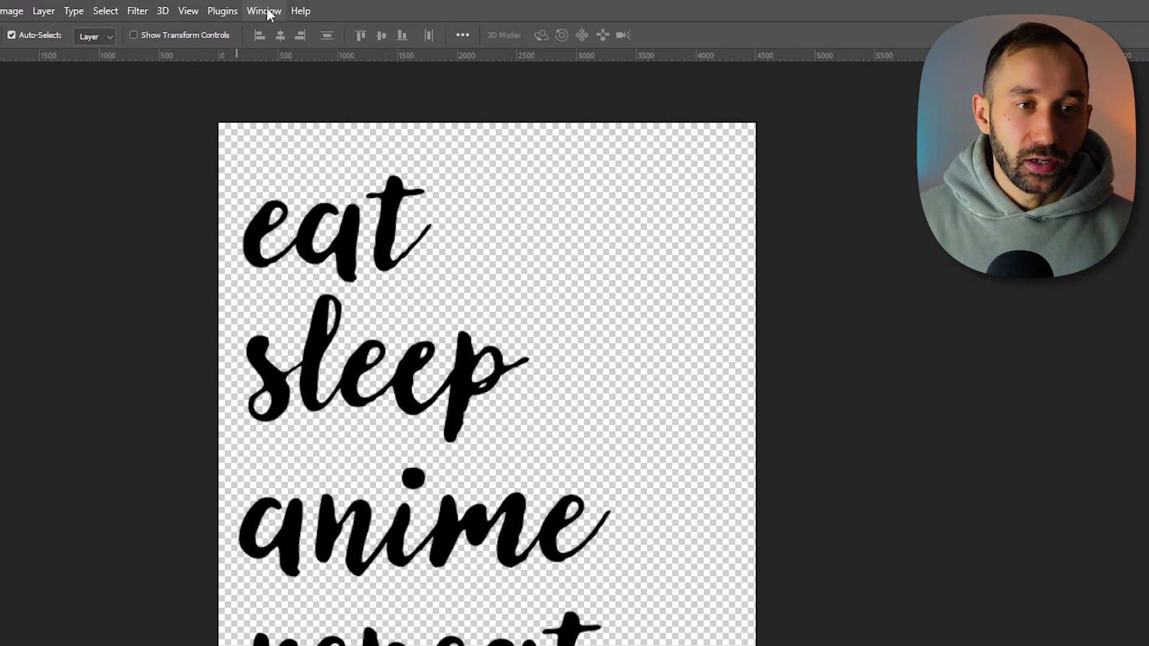
Step: Show the Actions panel from the Window menu, move it beside the canvas and stretch it taller
{"action": "left_click", "coordinate": [265, 9]}
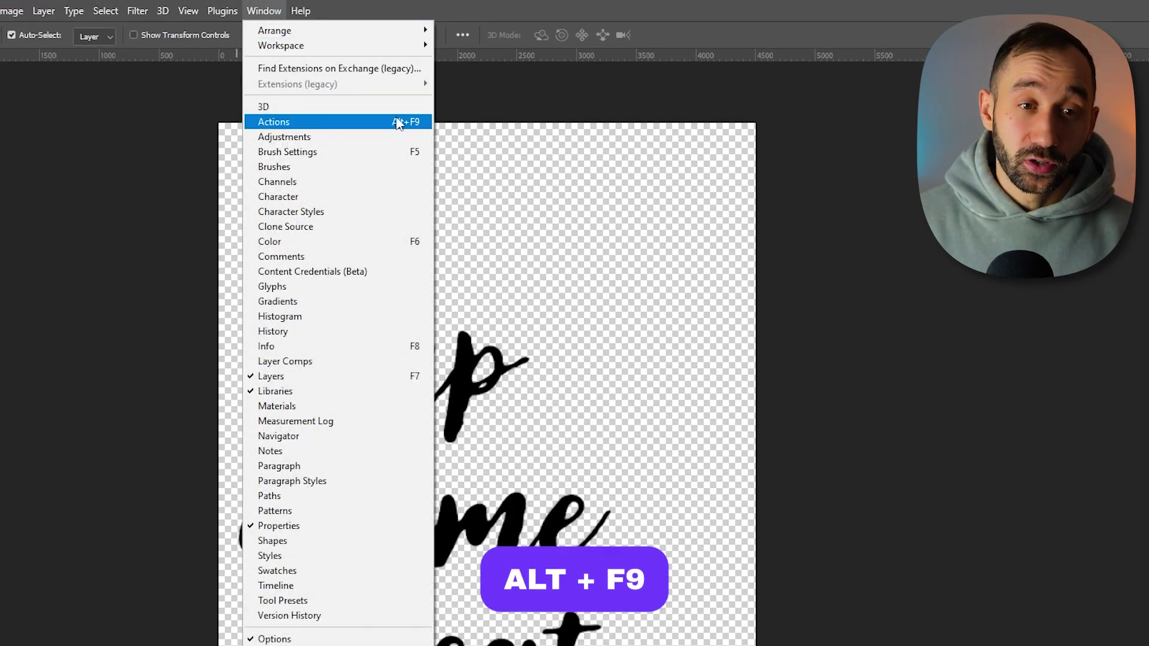
{"action": "left_click", "coordinate": [371, 123]}
{"action": "left_click_drag", "start_coordinate": [1123, 253], "coordinate": [938, 296]}
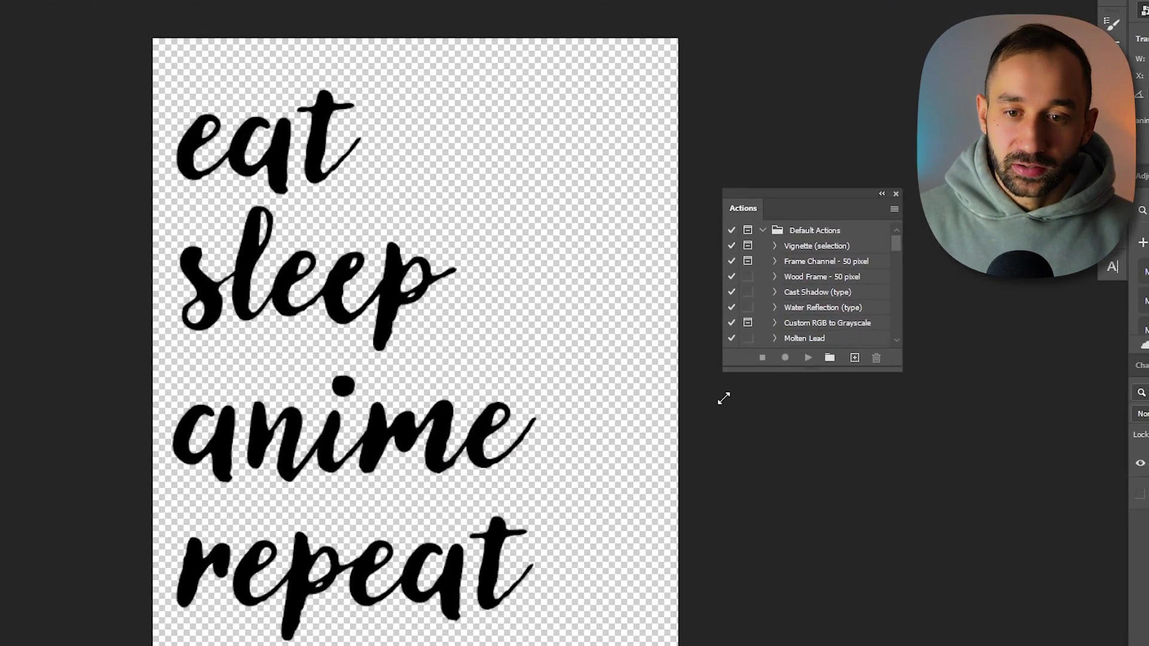
{"action": "left_click_drag", "start_coordinate": [784, 427], "coordinate": [784, 522]}
{"action": "left_click_drag", "start_coordinate": [803, 253], "coordinate": [836, 275]}
{"action": "left_click_drag", "start_coordinate": [758, 185], "coordinate": [759, 186]}
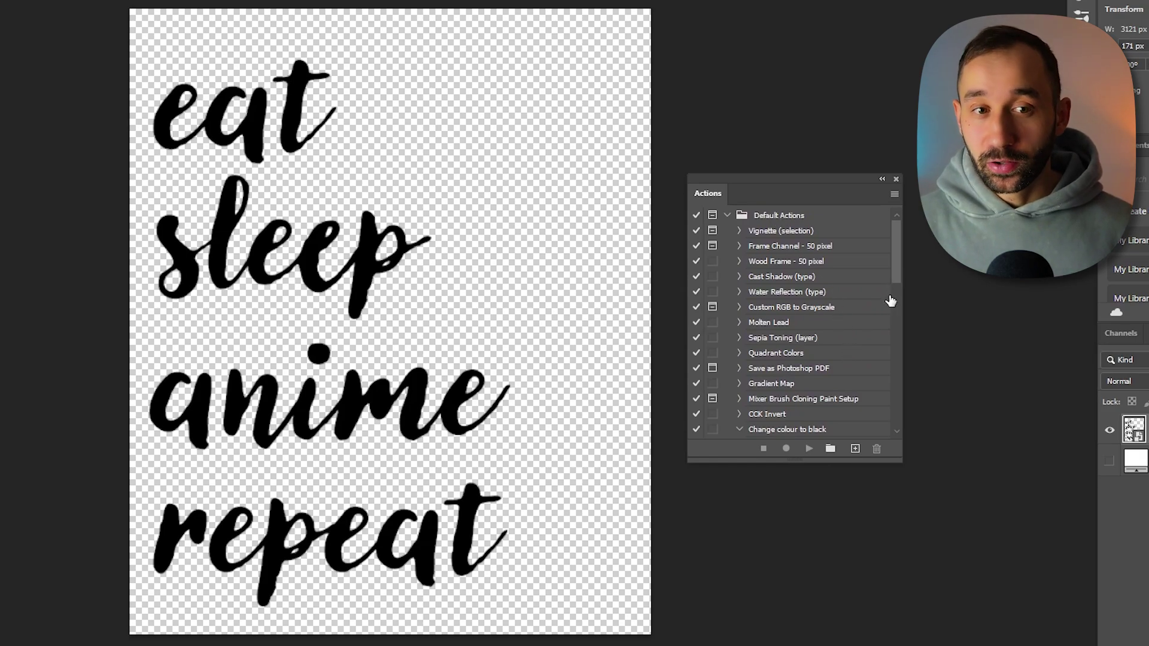
{"action": "left_click_drag", "start_coordinate": [889, 292], "coordinate": [895, 446]}
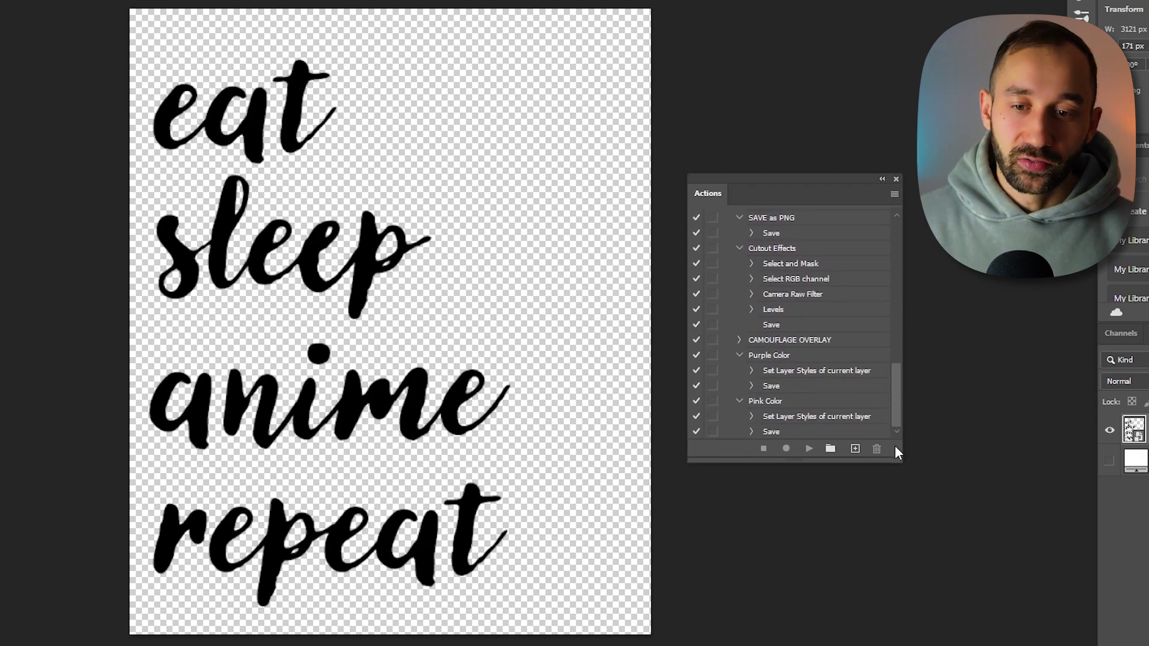
{"action": "scroll", "coordinate": [895, 413], "scroll_direction": "up", "scroll_amount": 3}
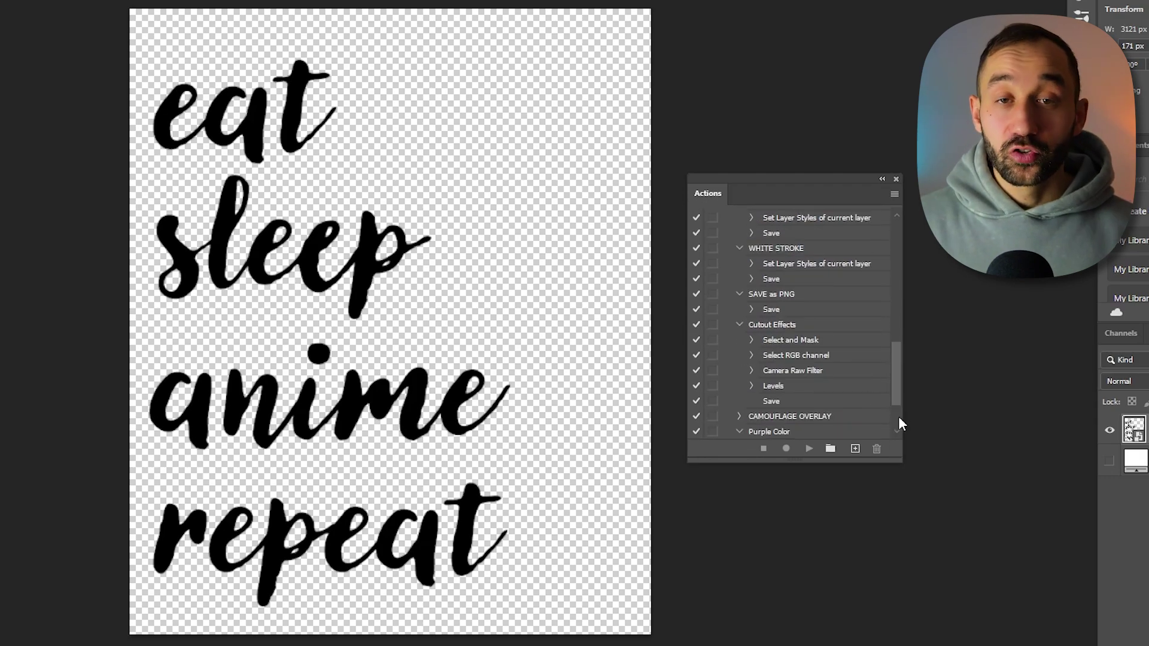
Step: Start recording a new action 'Change Color to White' and open the anime layer's Blending Options
{"action": "left_click", "coordinate": [855, 449]}
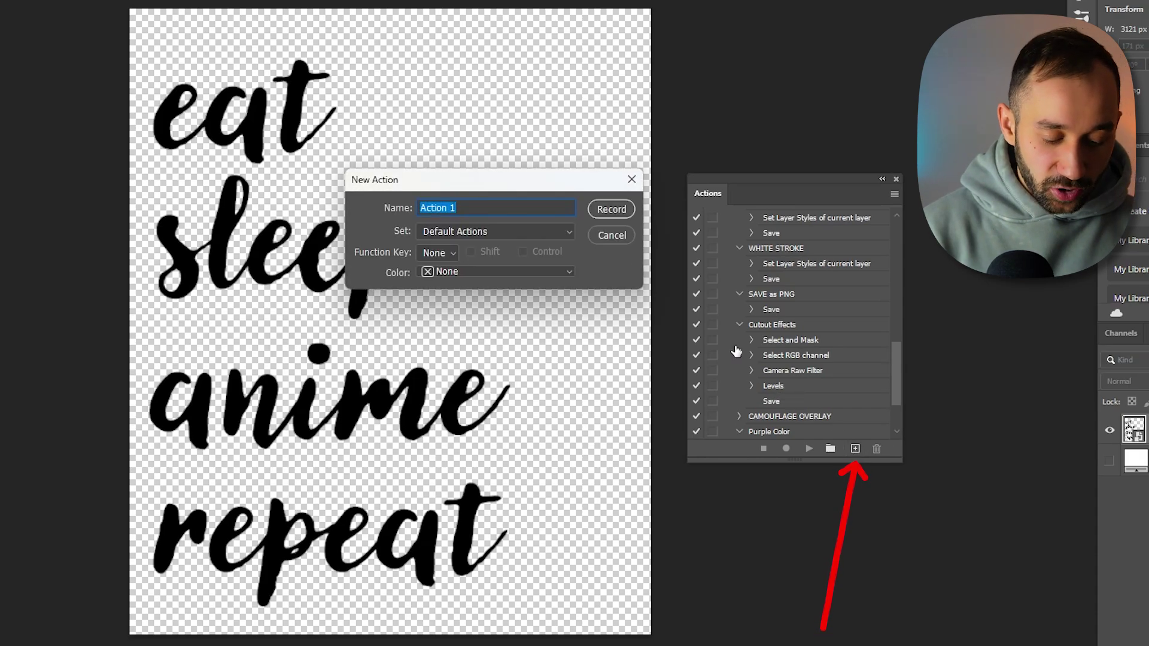
{"action": "type", "text": "Change Col"}
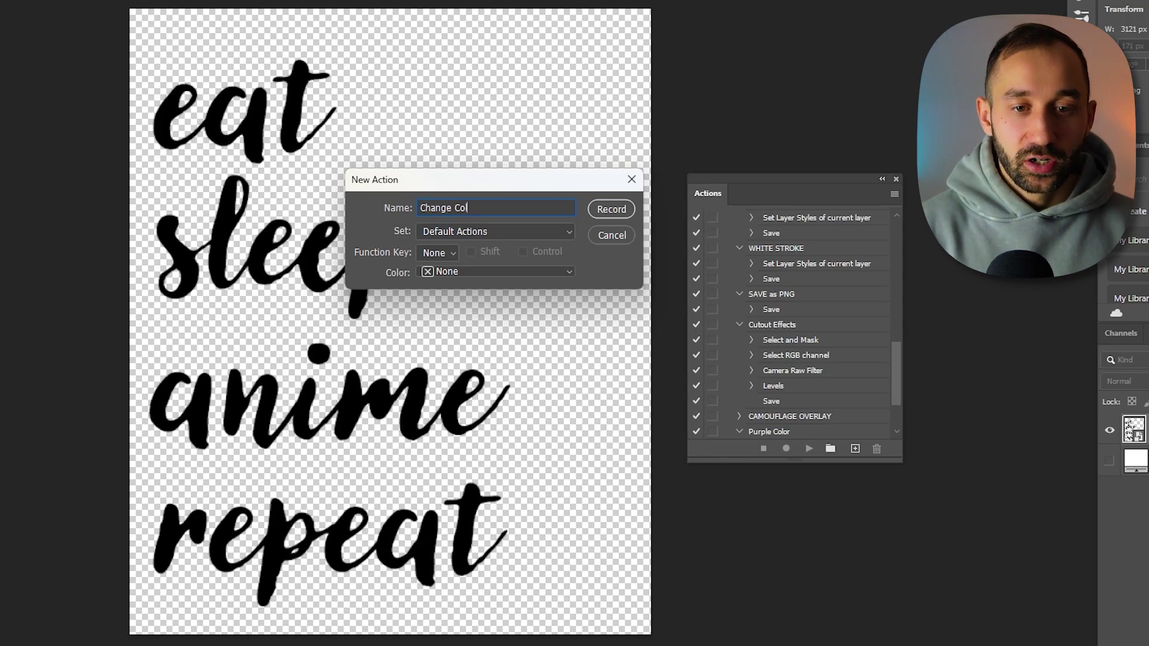
{"action": "type", "text": "or to White"}
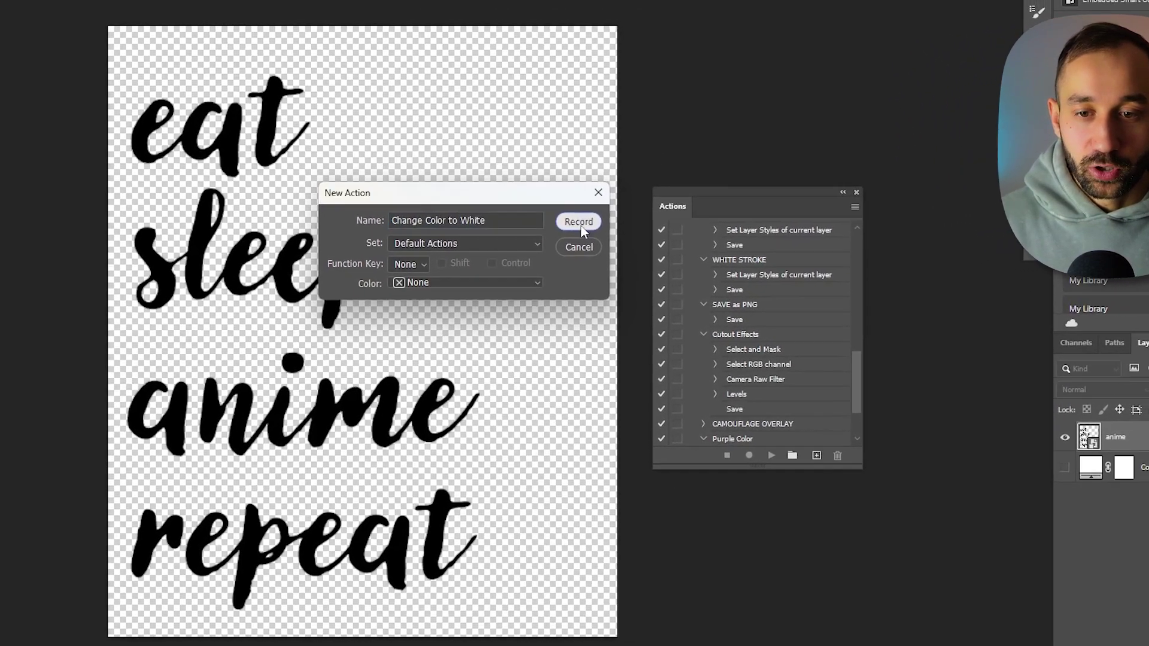
{"action": "left_click", "coordinate": [611, 209]}
{"action": "right_click", "coordinate": [1047, 452]}
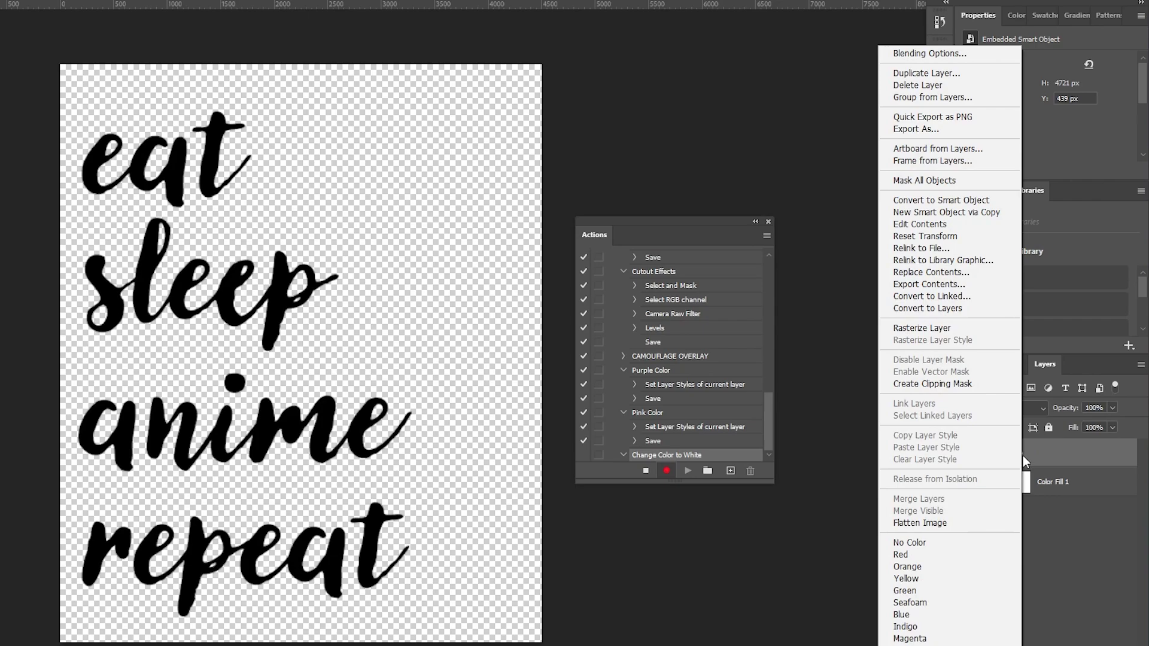
{"action": "left_click", "coordinate": [930, 56]}
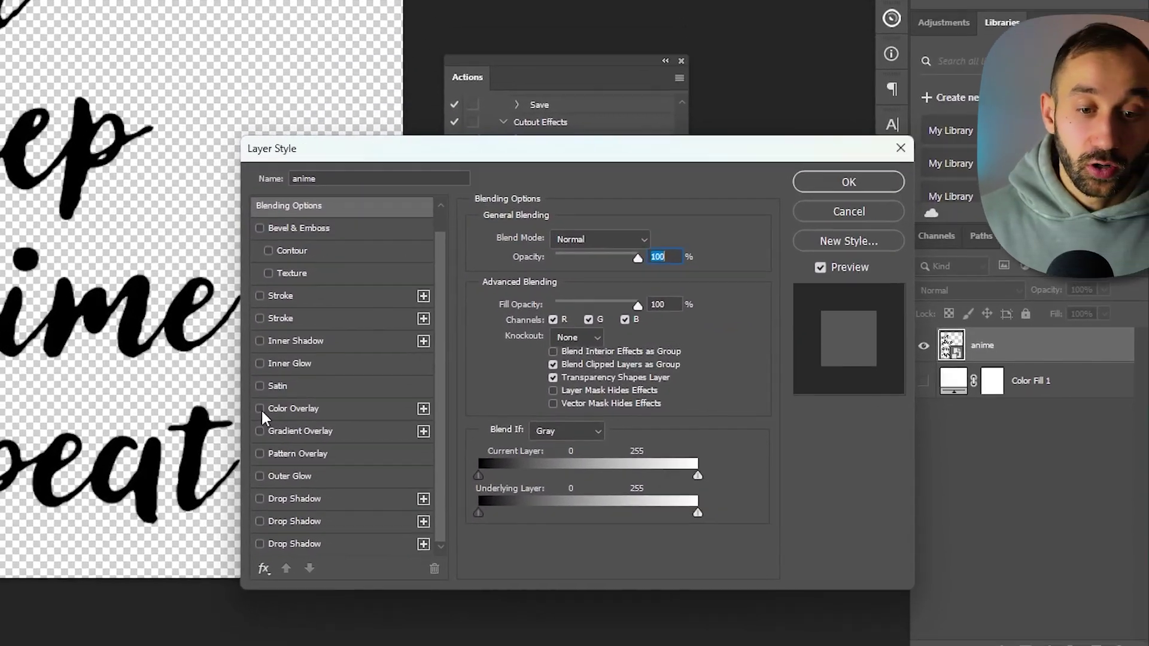
Step: Add a Normal-mode Color Overlay set to white (ffffff) on the anime text
{"action": "left_click", "coordinate": [260, 408]}
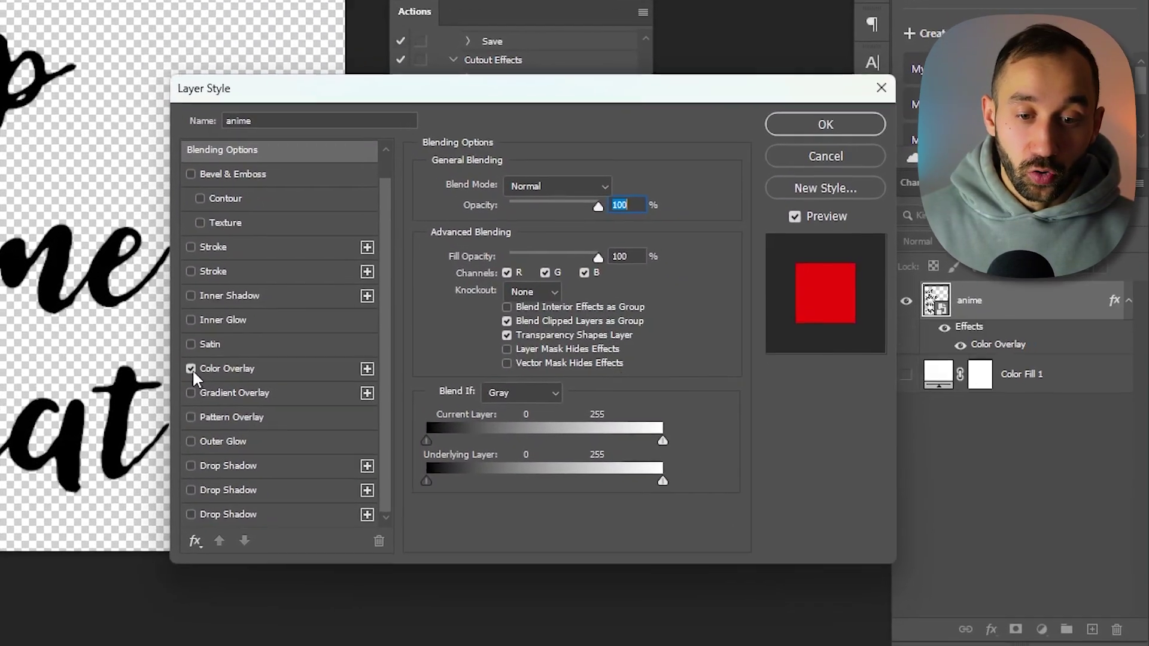
{"action": "left_click", "coordinate": [293, 408]}
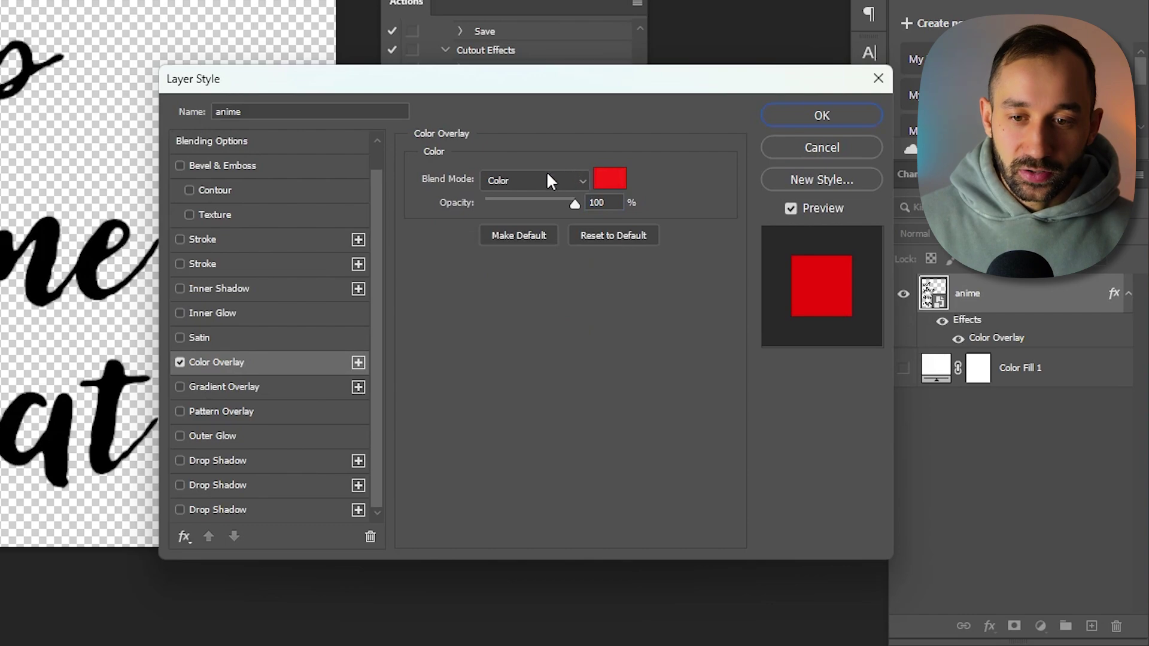
{"action": "left_click", "coordinate": [547, 180]}
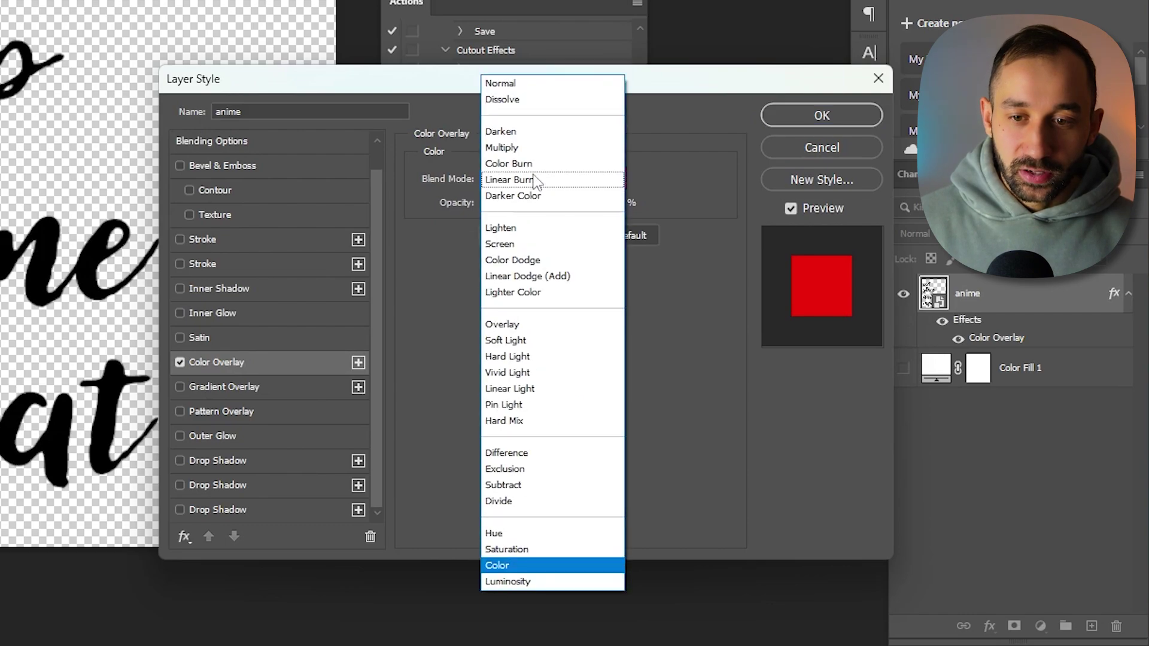
{"action": "left_click", "coordinate": [536, 79]}
{"action": "left_click", "coordinate": [616, 179]}
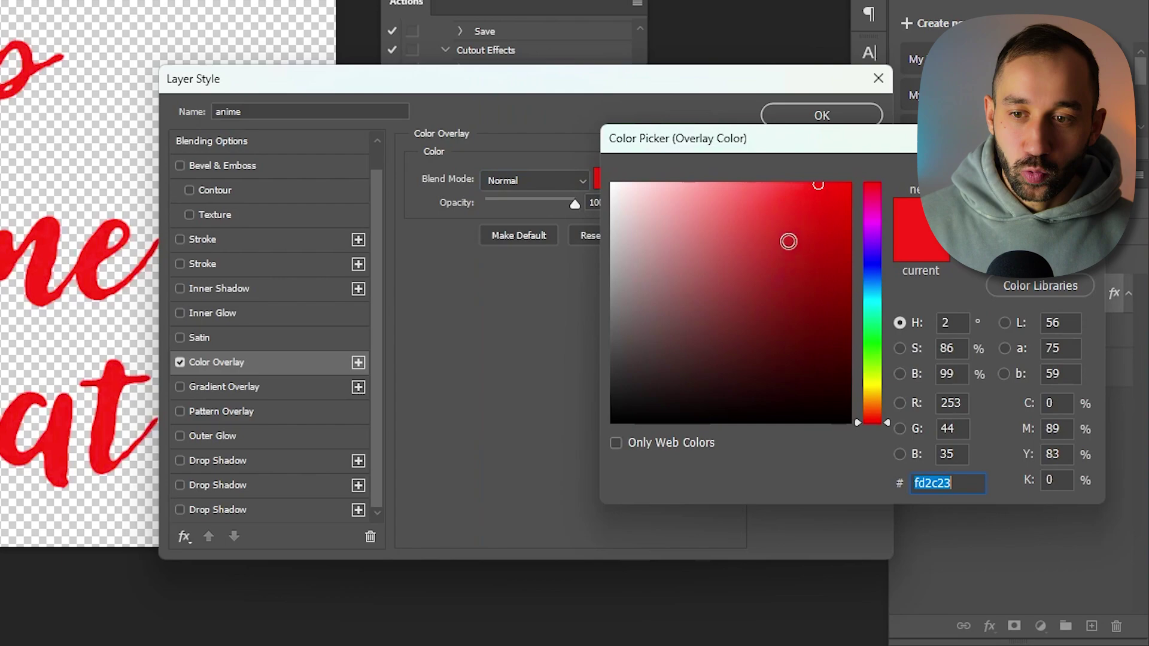
{"action": "type", "text": "ee33ff"}
{"action": "type", "text": "33ffee"}
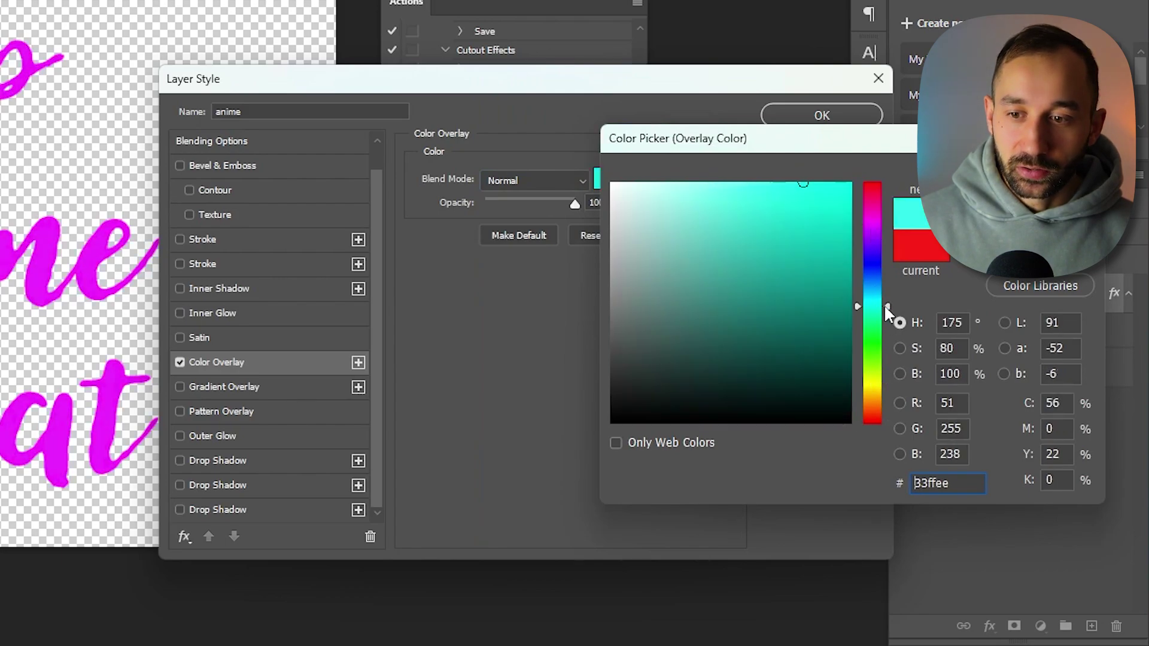
{"action": "type", "text": "ffffff"}
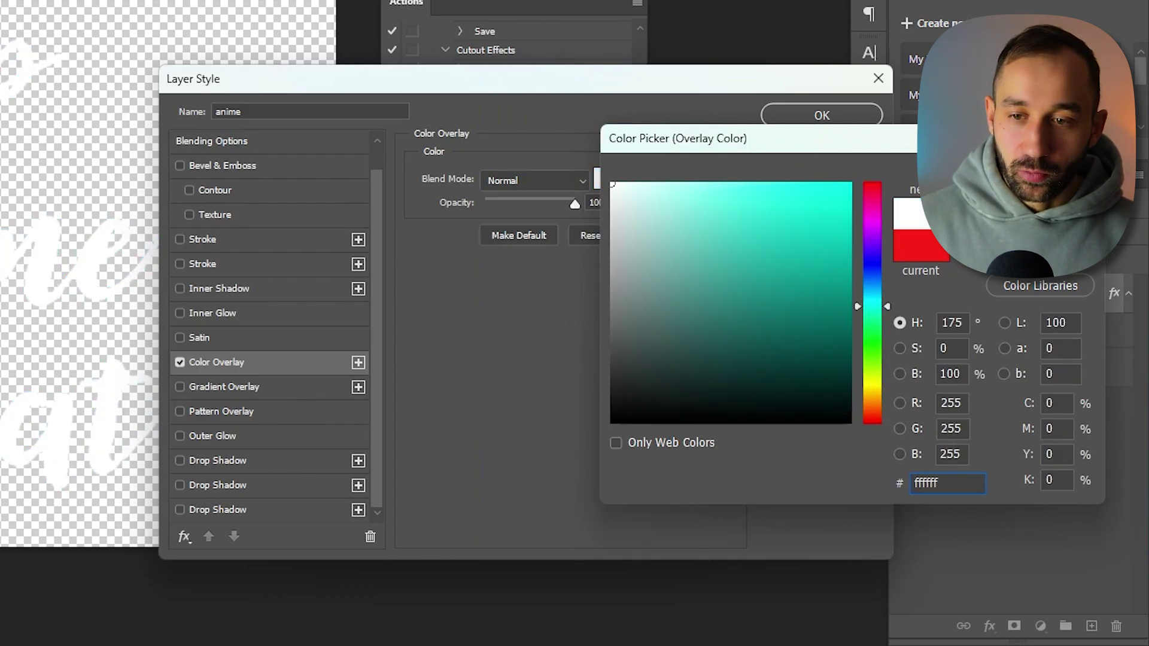
{"action": "key", "text": "Return"}
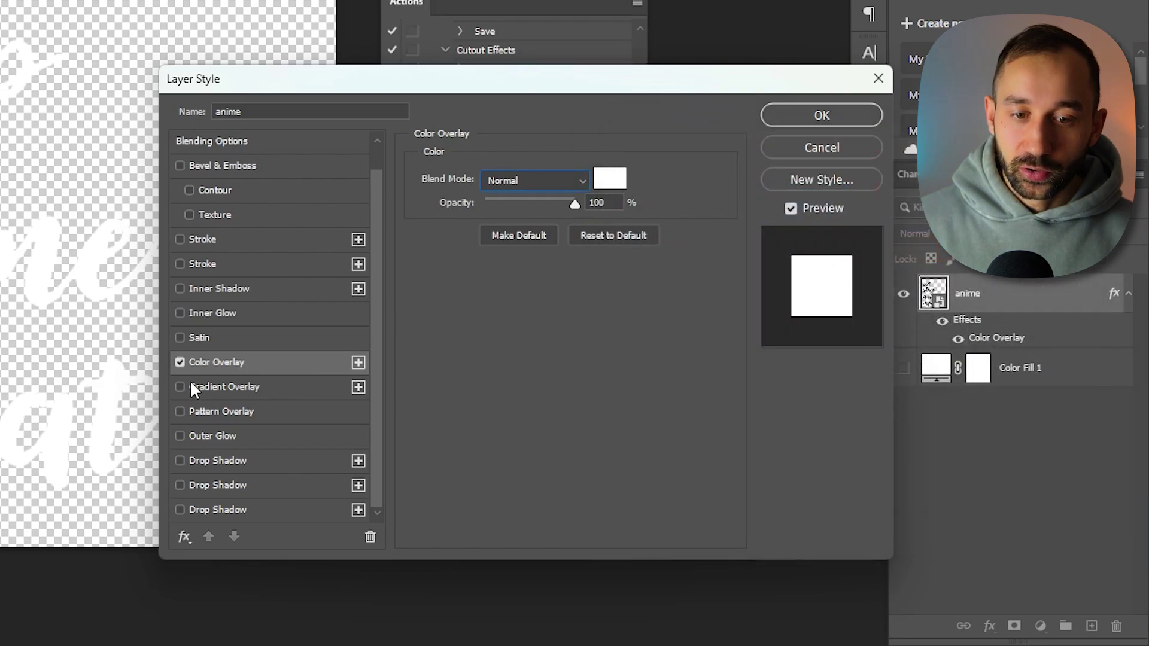
Step: Try a Gradient Overlay, browsing the Blues presets, then close the gradient editor unchanged
{"action": "left_click", "coordinate": [180, 387]}
{"action": "left_click", "coordinate": [207, 387]}
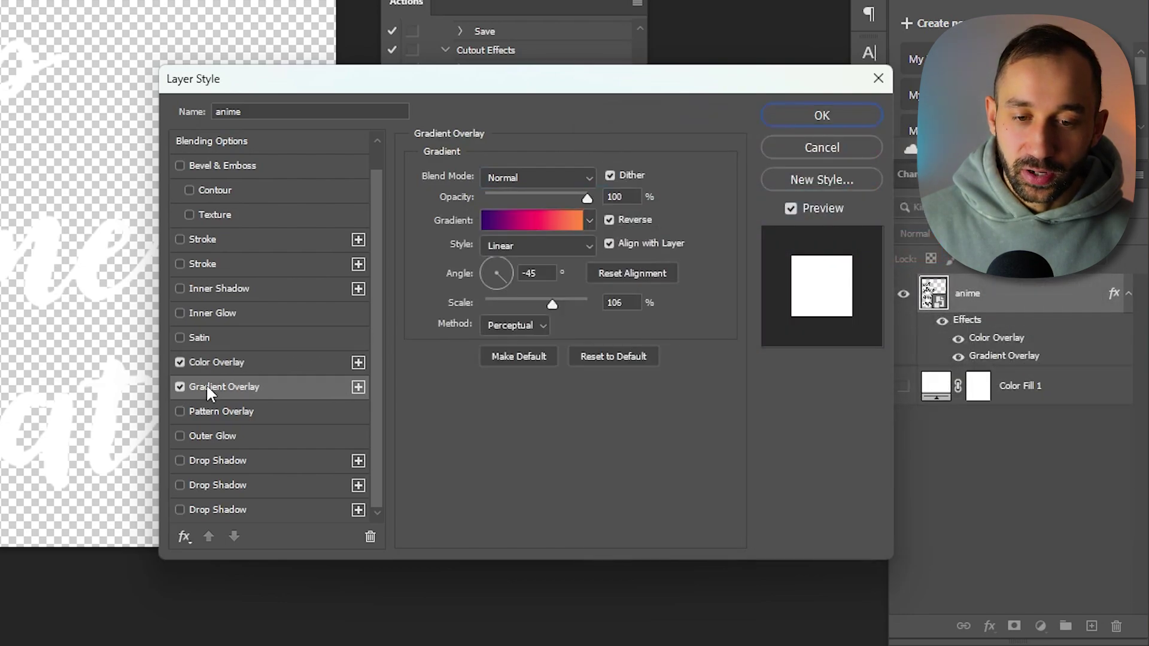
{"action": "left_click", "coordinate": [179, 362]}
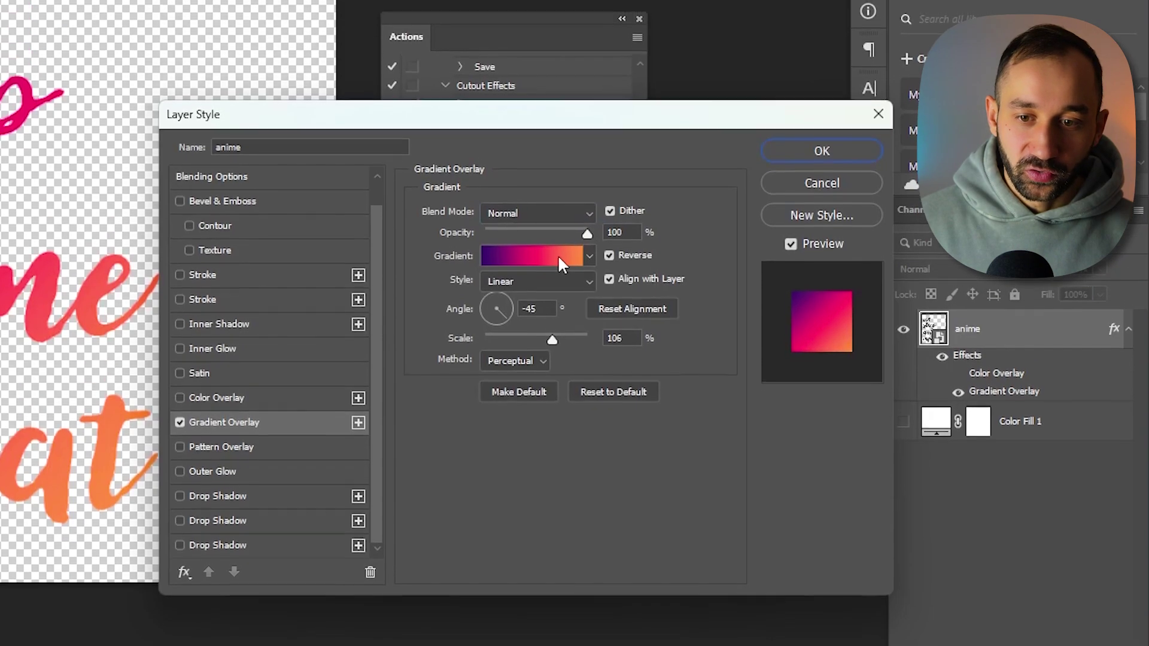
{"action": "left_click", "coordinate": [557, 221]}
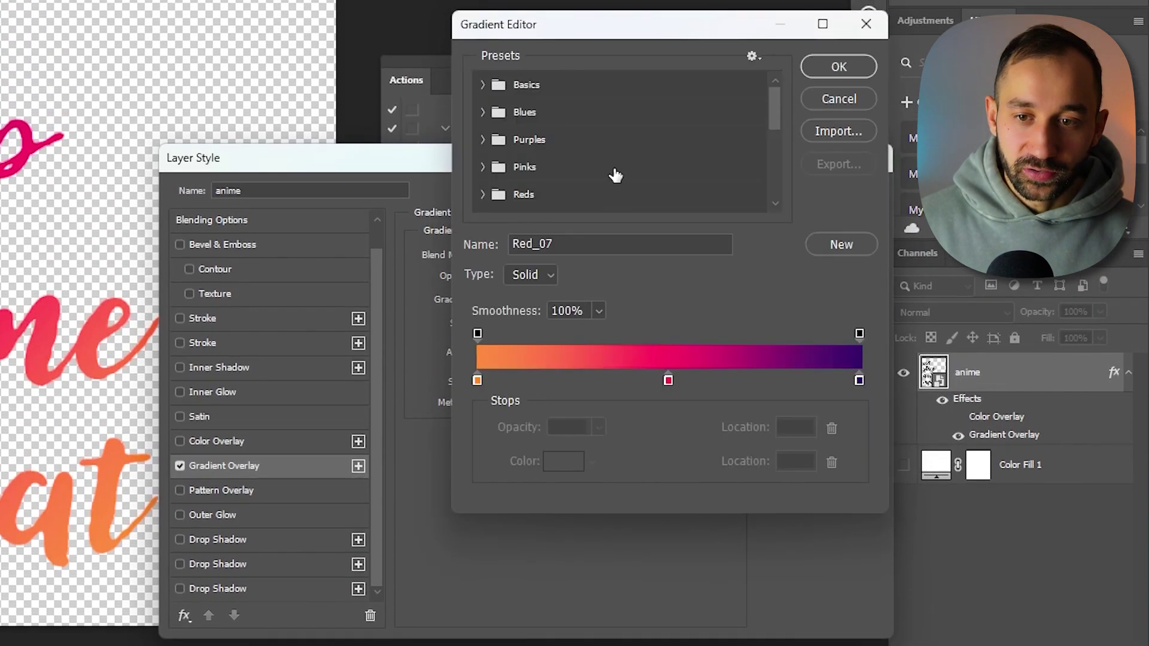
{"action": "left_click", "coordinate": [496, 124]}
{"action": "scroll", "coordinate": [597, 192], "scroll_direction": "down", "scroll_amount": 1}
{"action": "scroll", "coordinate": [597, 192], "scroll_direction": "up", "scroll_amount": 1}
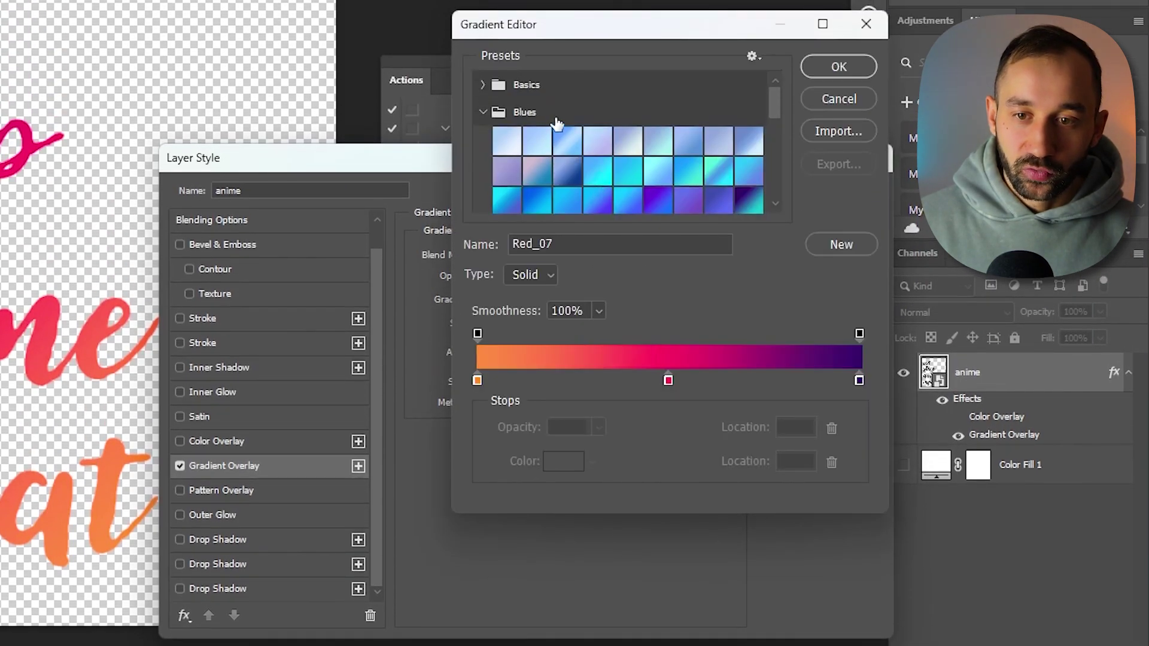
{"action": "left_click", "coordinate": [835, 103]}
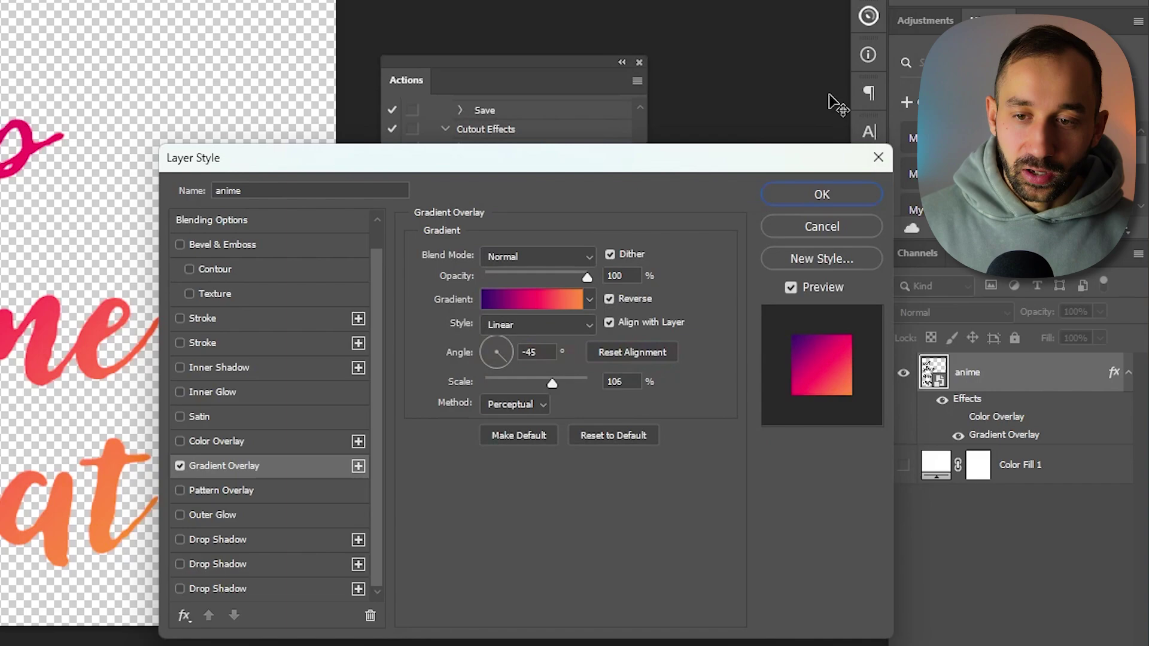
Step: Turn off the Gradient Overlay, keep the white Color Overlay, and apply the layer style
{"action": "left_click", "coordinate": [180, 466]}
{"action": "left_click", "coordinate": [179, 441]}
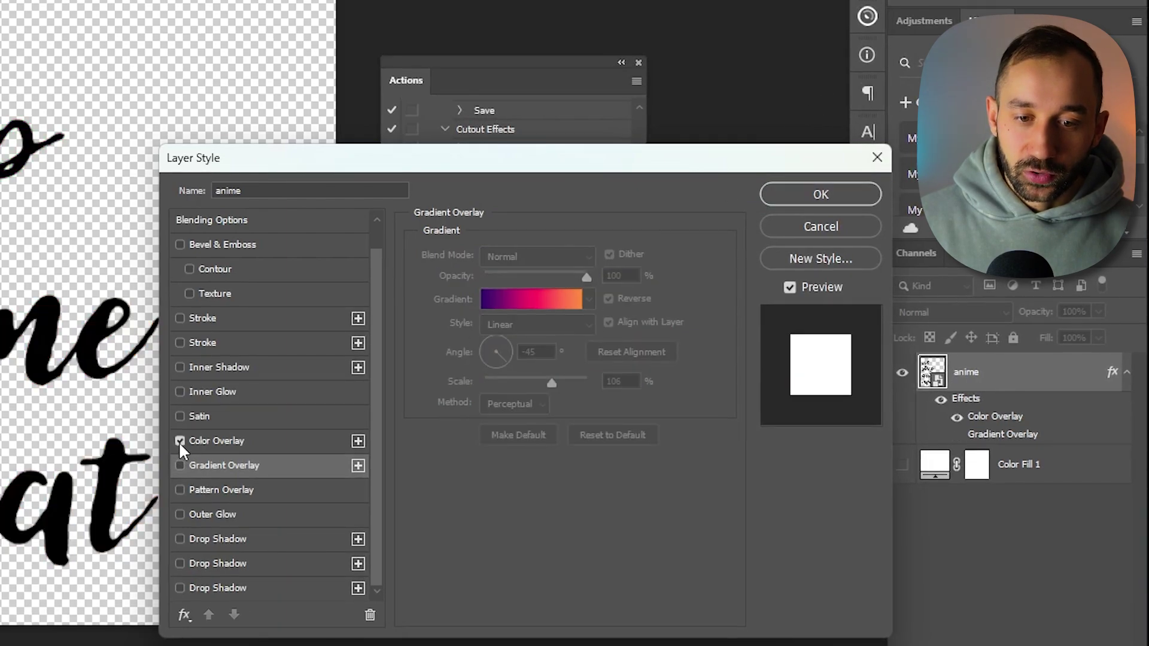
{"action": "left_click", "coordinate": [223, 440]}
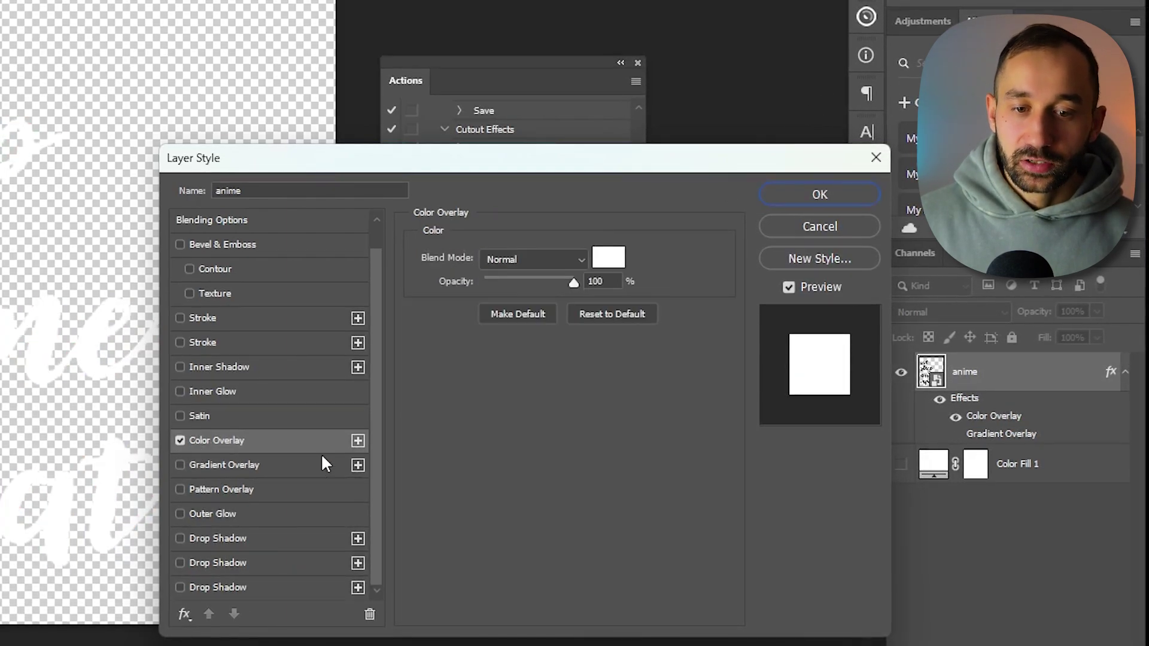
{"action": "left_click", "coordinate": [823, 194]}
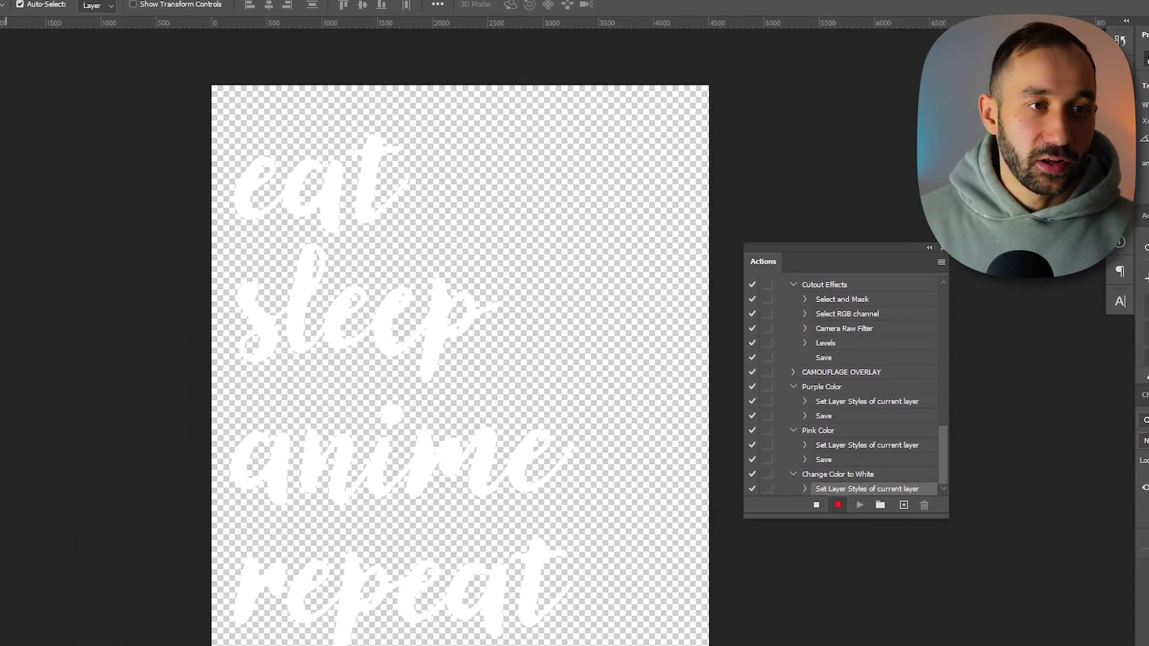
Step: Save a PNG copy with Medium file size, then stop recording the action
{"action": "left_click", "coordinate": [30, 10]}
{"action": "left_click", "coordinate": [108, 197]}
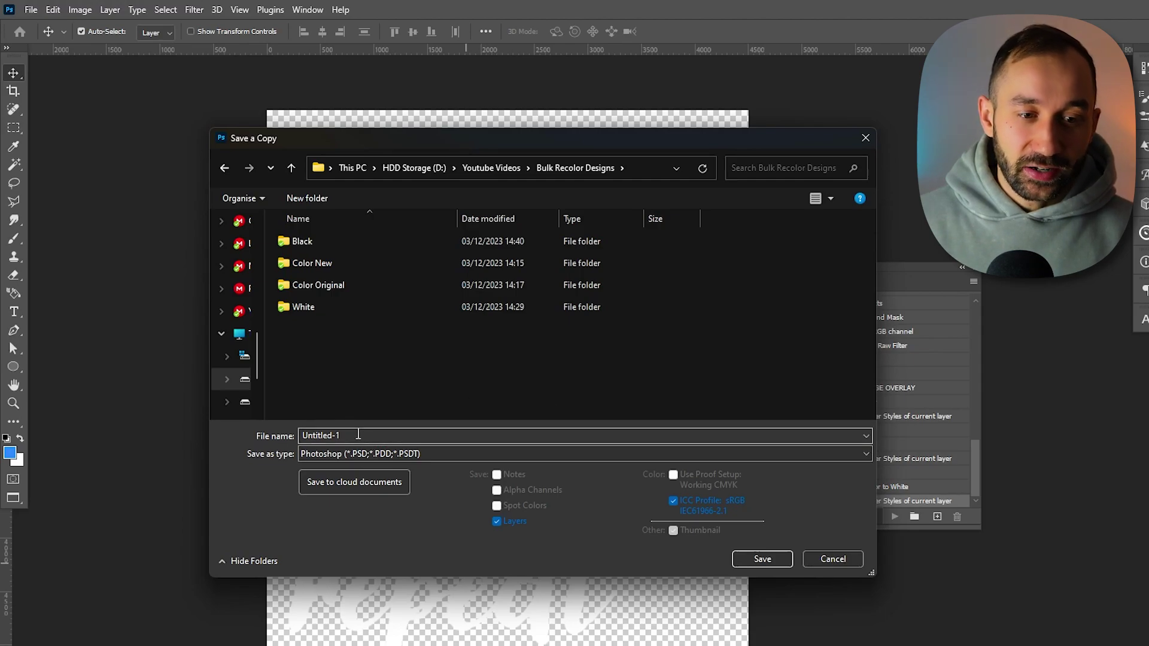
{"action": "left_click", "coordinate": [325, 453]}
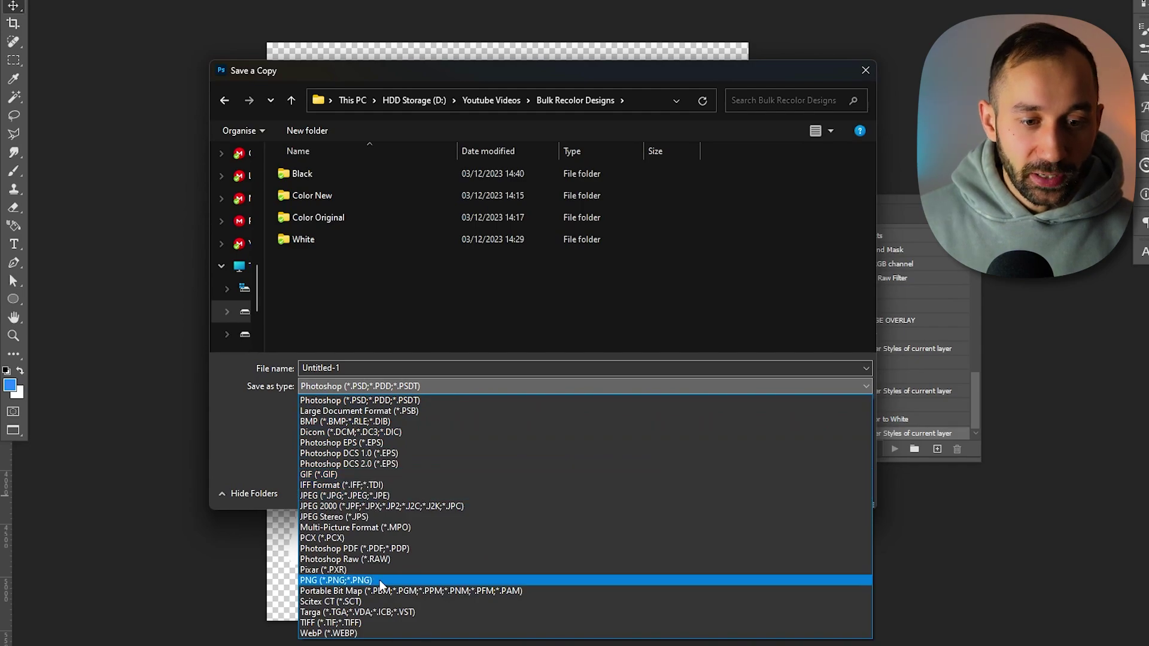
{"action": "left_click", "coordinate": [380, 581]}
{"action": "left_click", "coordinate": [758, 490]}
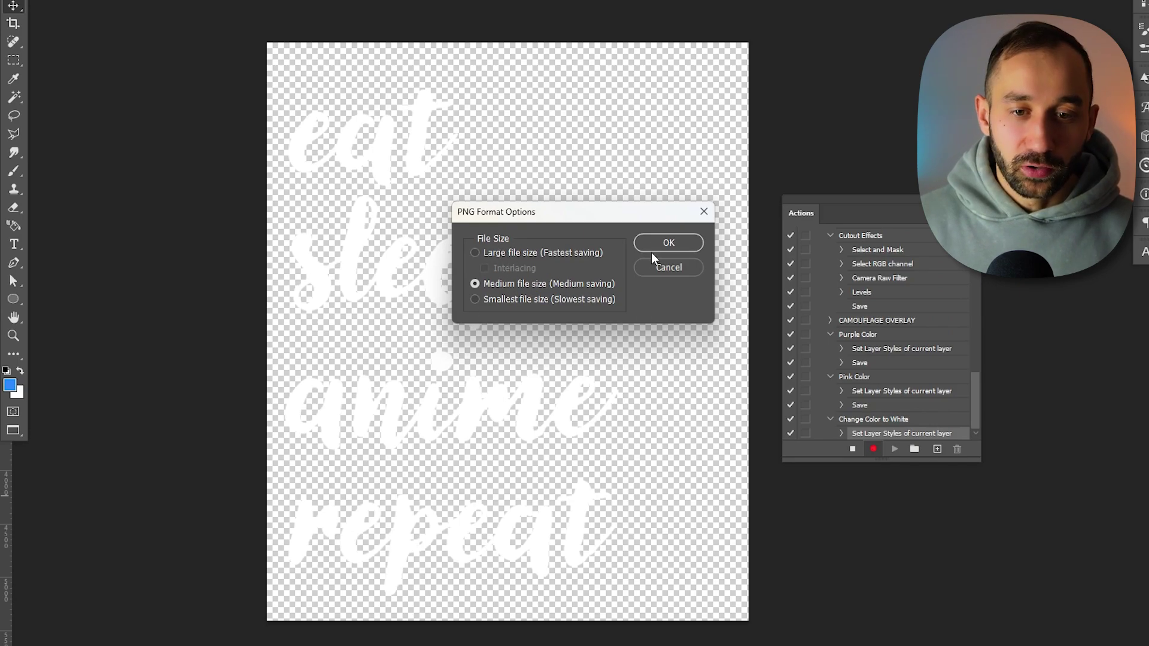
{"action": "left_click", "coordinate": [669, 242]}
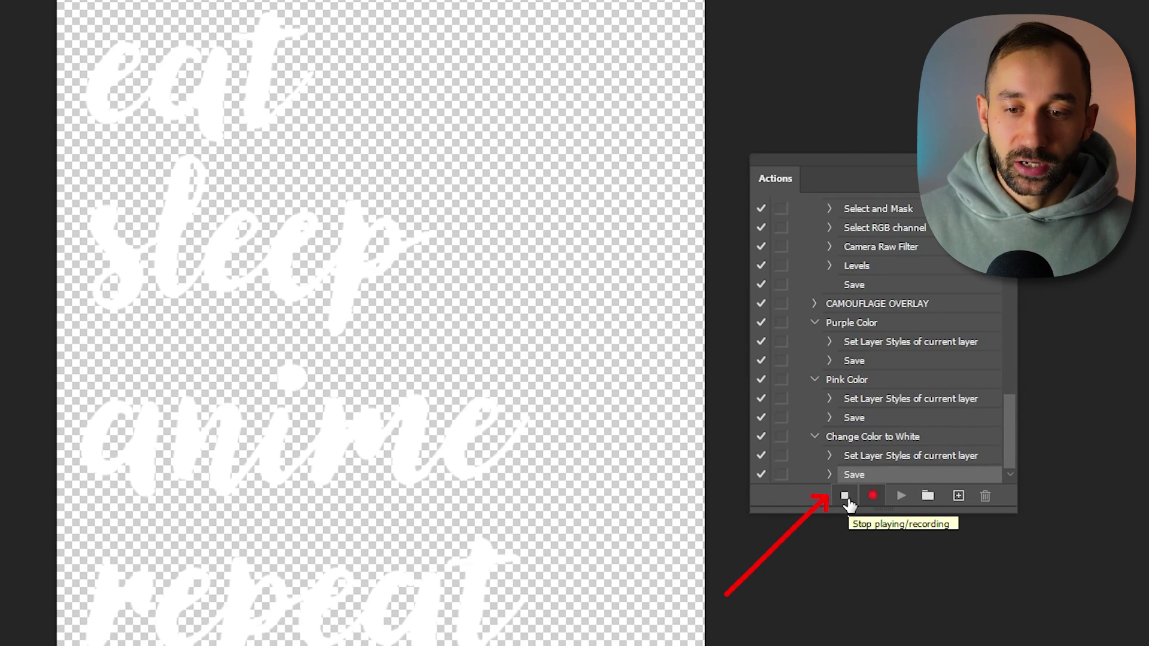
{"action": "left_click", "coordinate": [844, 496]}
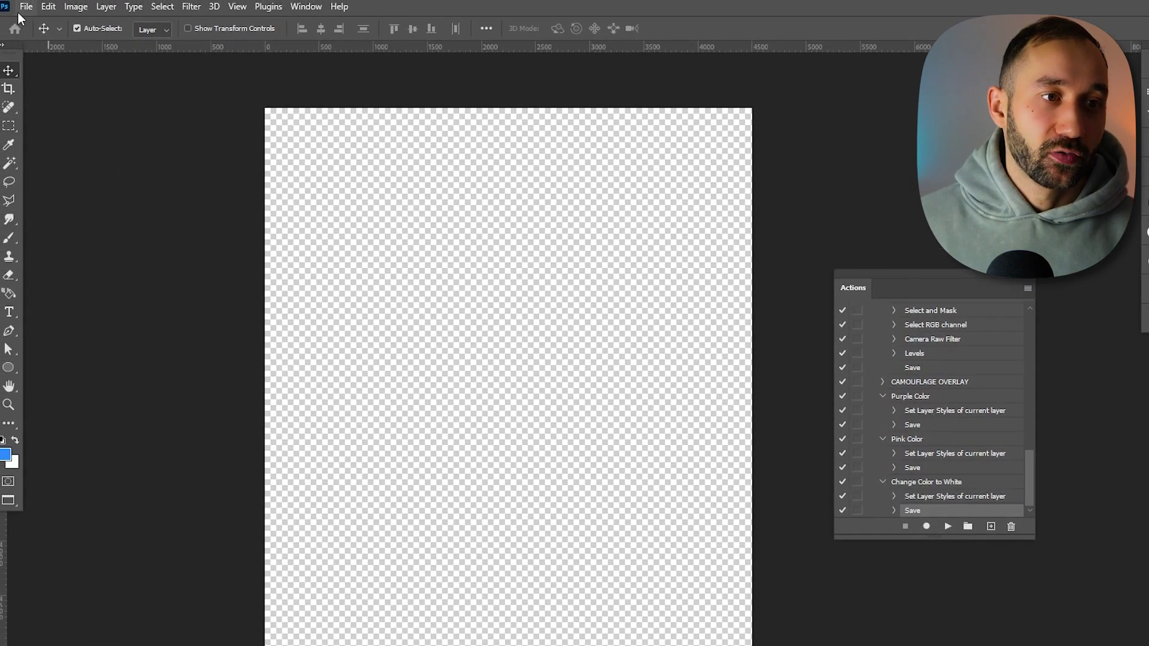
Step: Batch-run Change Color to White with source folder Black and destination folder White
{"action": "left_click", "coordinate": [26, 6]}
{"action": "mouse_move", "coordinate": [84, 369]}
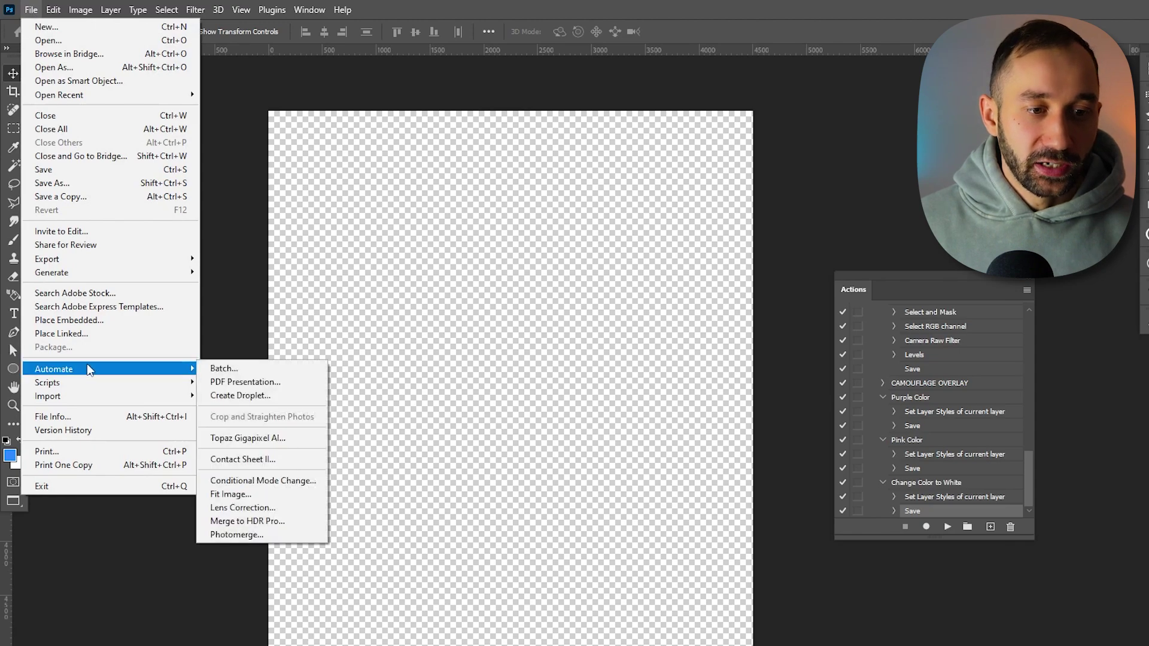
{"action": "left_click", "coordinate": [253, 371]}
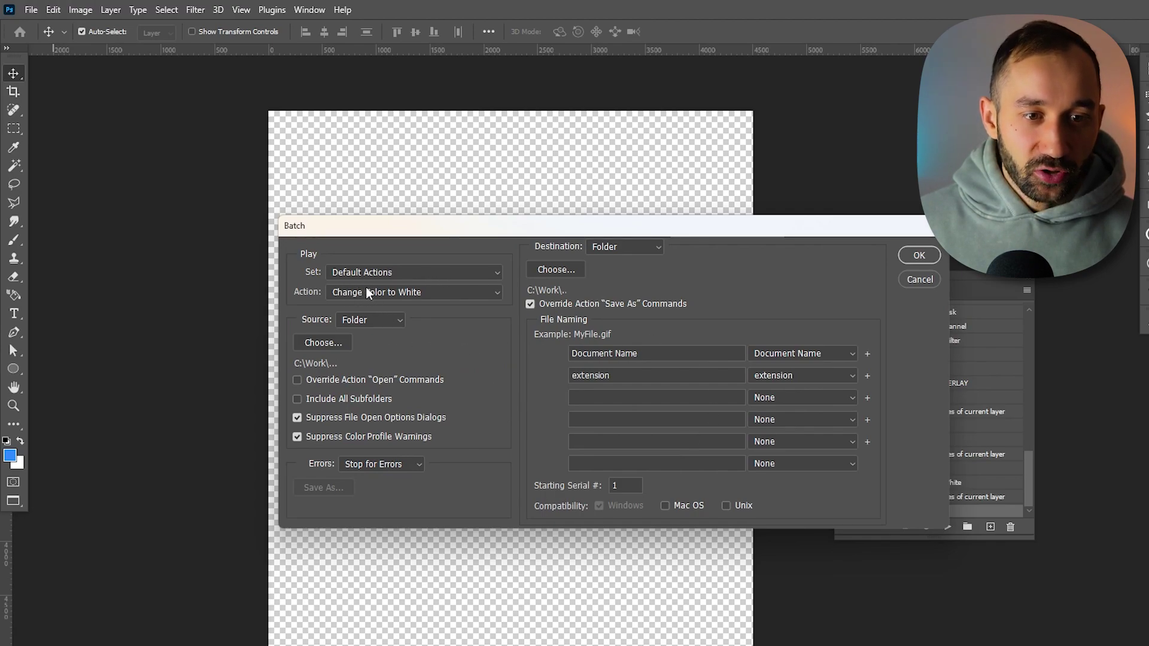
{"action": "left_click", "coordinate": [342, 293]}
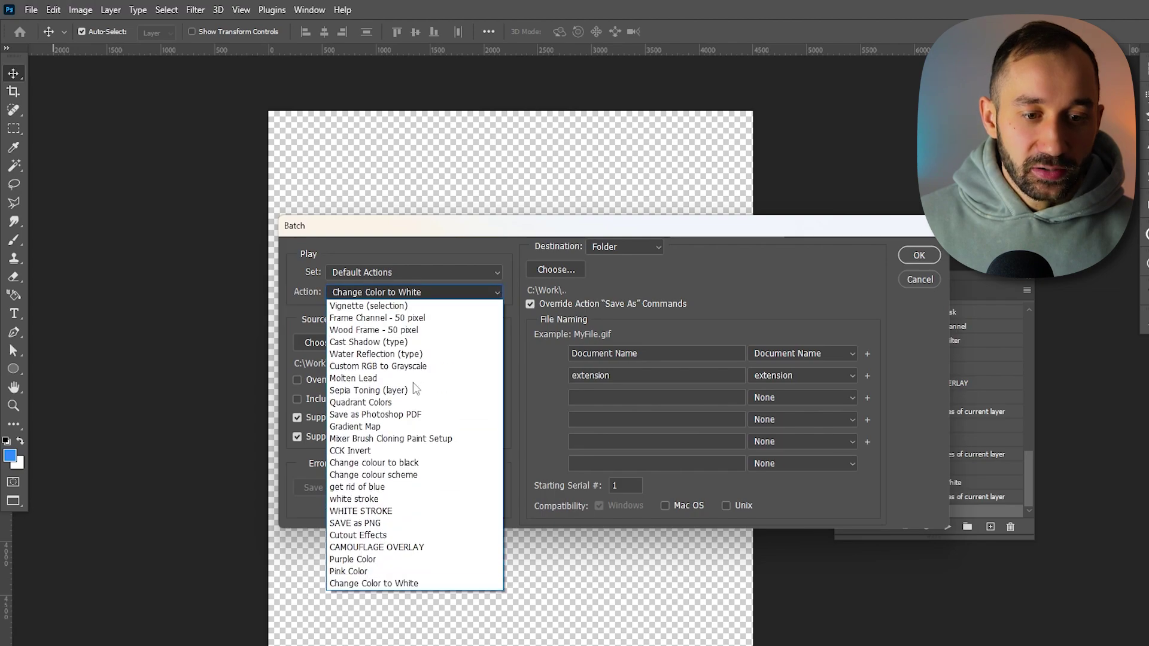
{"action": "left_click", "coordinate": [384, 584]}
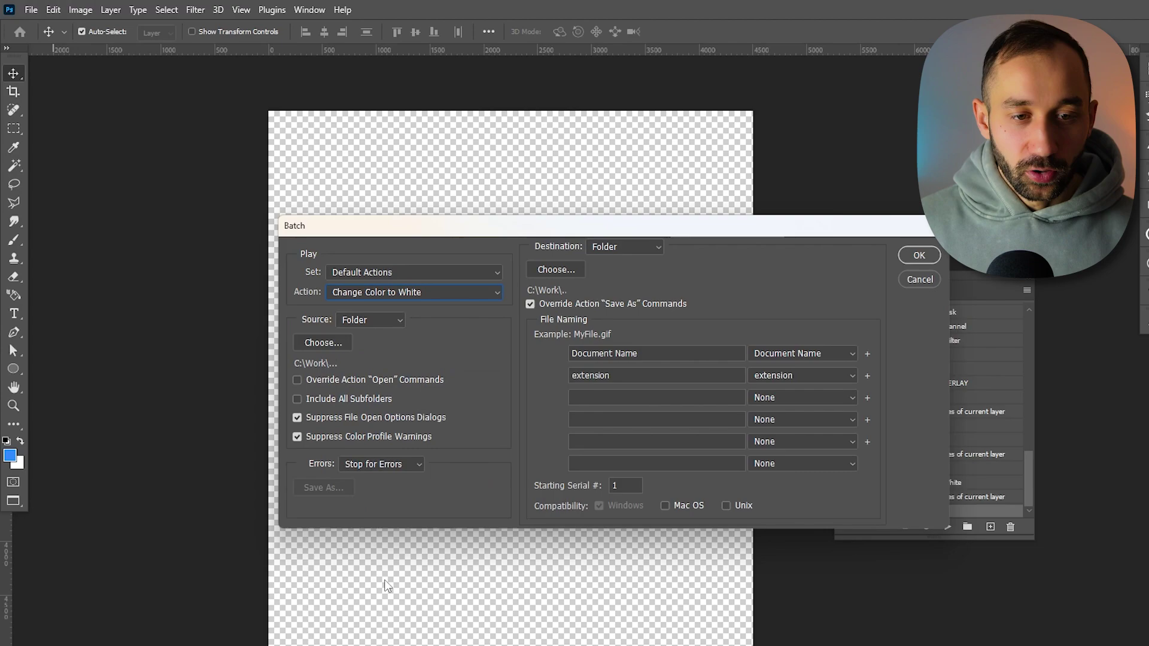
{"action": "left_click", "coordinate": [329, 344]}
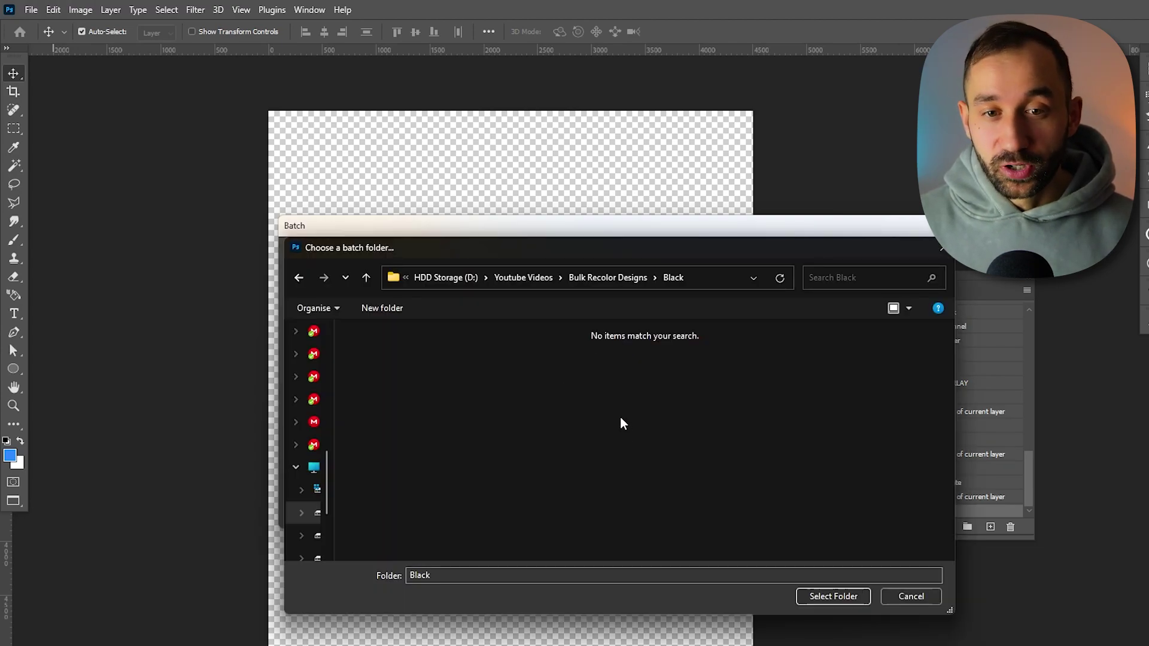
{"action": "left_click", "coordinate": [829, 596]}
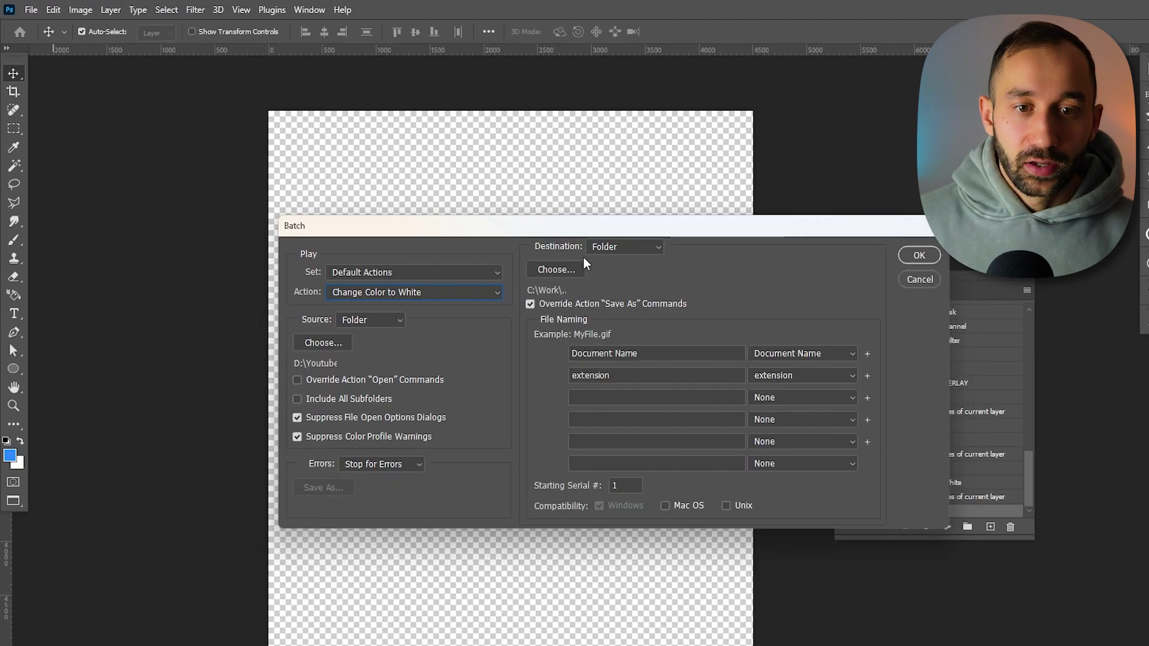
{"action": "left_click", "coordinate": [557, 270]}
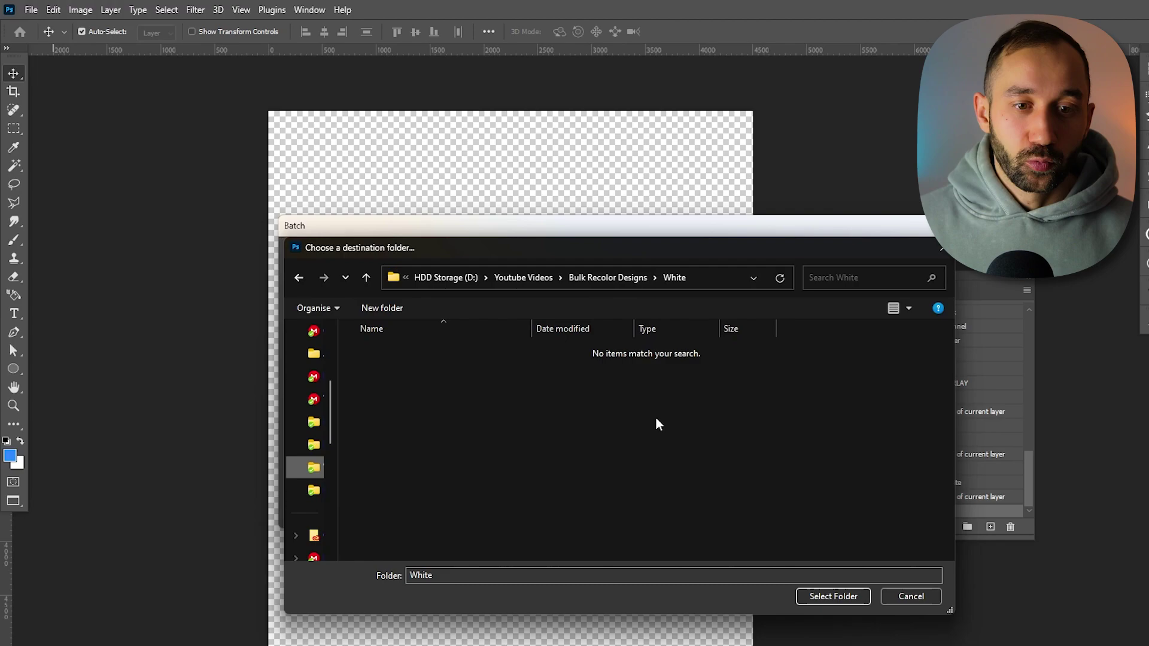
{"action": "left_click", "coordinate": [820, 597]}
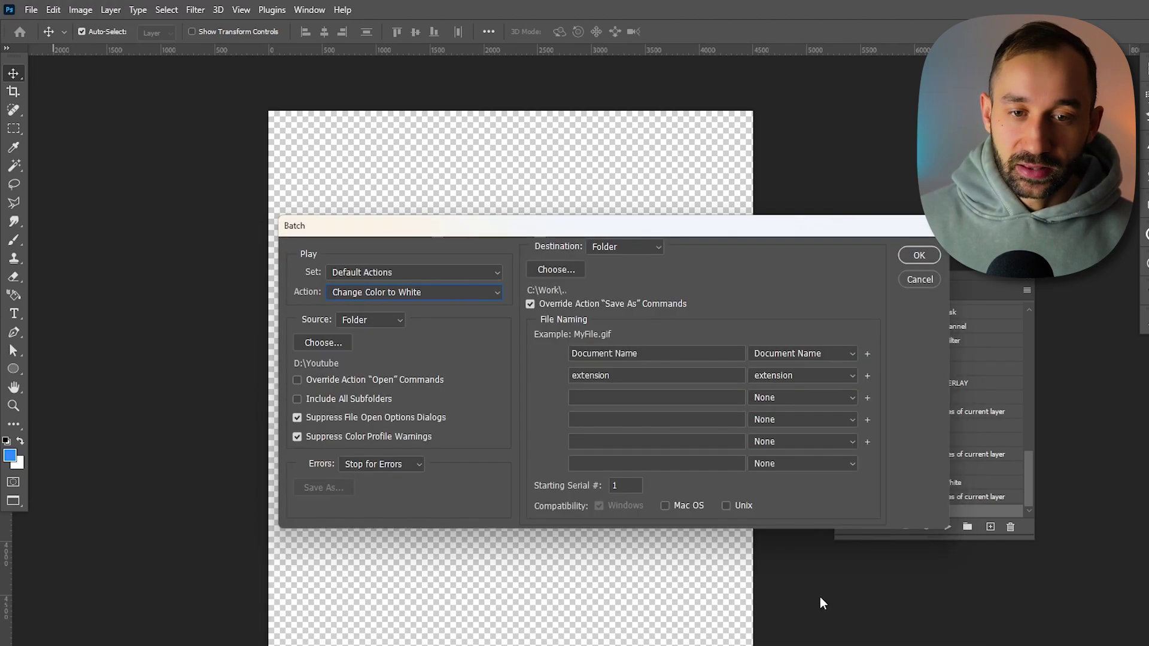
{"action": "left_click", "coordinate": [917, 254]}
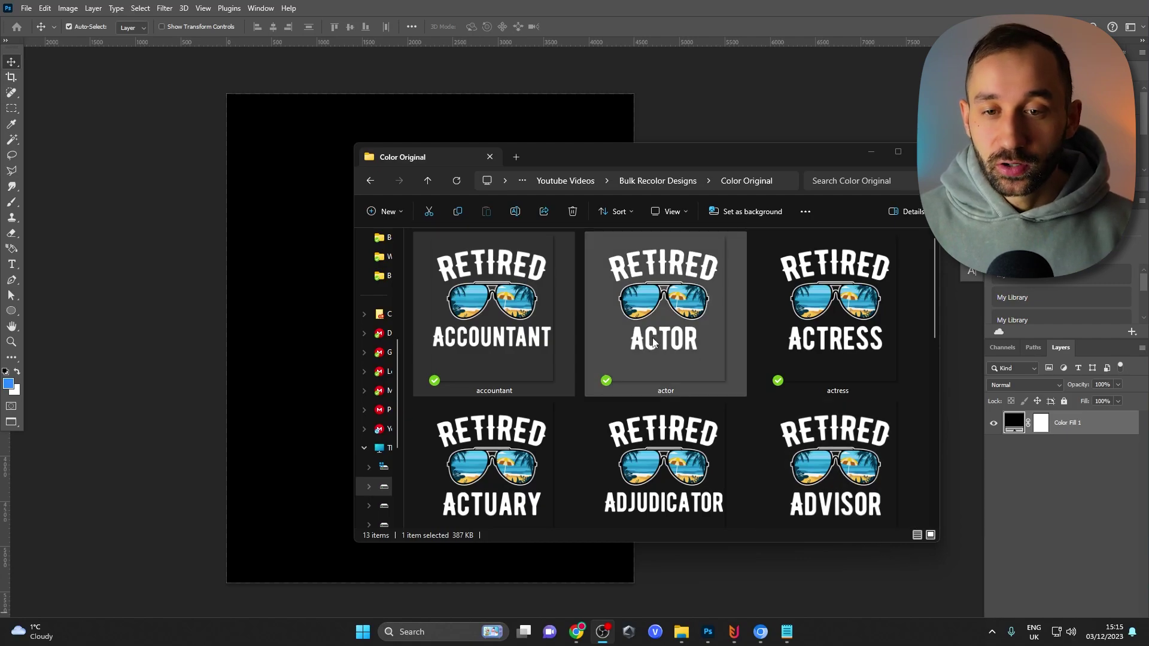
Step: Browse the Color Original and Color New folders, then drag accountant.png onto the Photoshop canvas
{"action": "scroll", "coordinate": [659, 323], "scroll_direction": "down", "scroll_amount": 1}
{"action": "scroll", "coordinate": [707, 410], "scroll_direction": "up", "scroll_amount": 1}
{"action": "scroll", "coordinate": [707, 406], "scroll_direction": "down", "scroll_amount": 5}
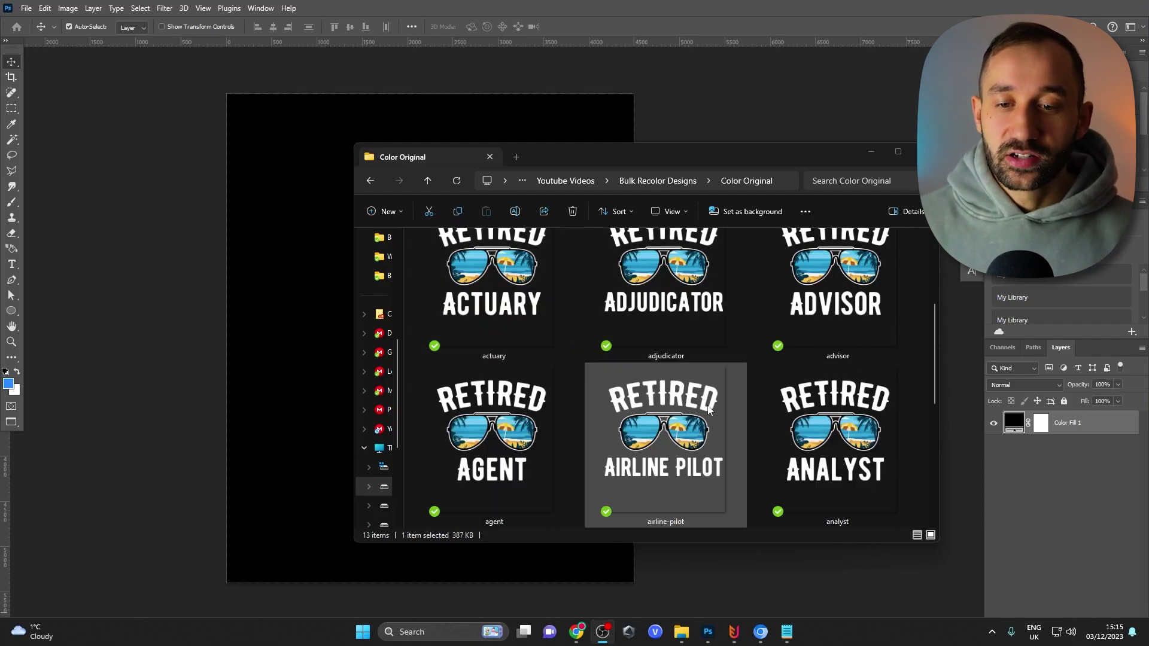
{"action": "scroll", "coordinate": [705, 403], "scroll_direction": "up", "scroll_amount": 5}
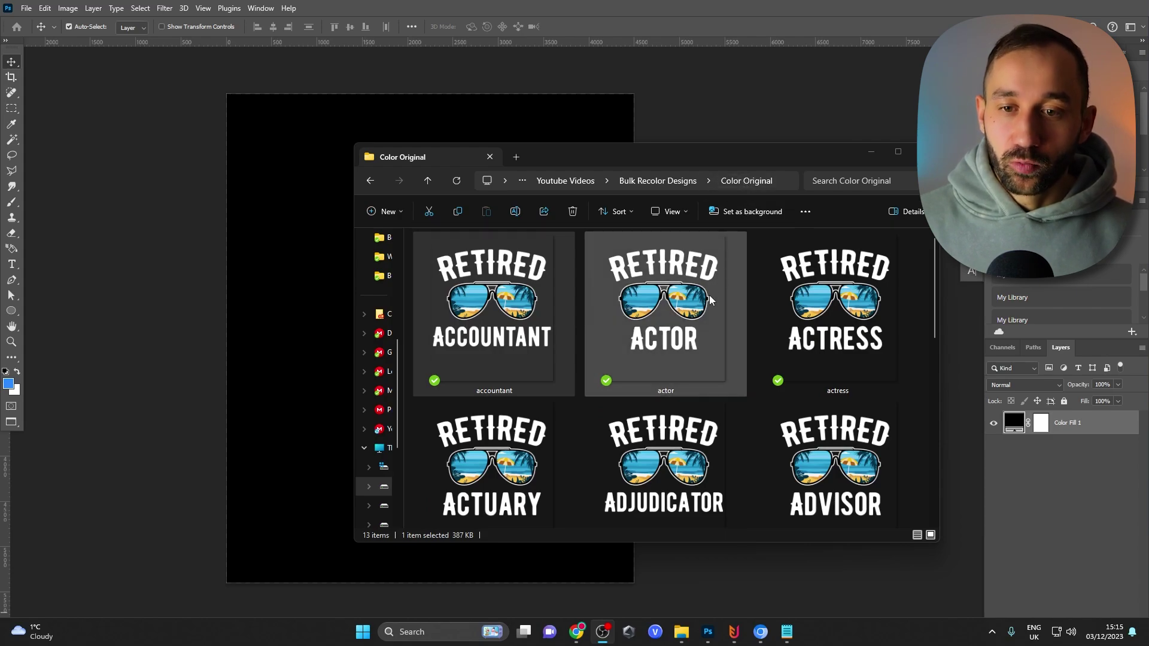
{"action": "scroll", "coordinate": [709, 297], "scroll_direction": "down", "scroll_amount": 3}
{"action": "scroll", "coordinate": [723, 333], "scroll_direction": "up", "scroll_amount": 3}
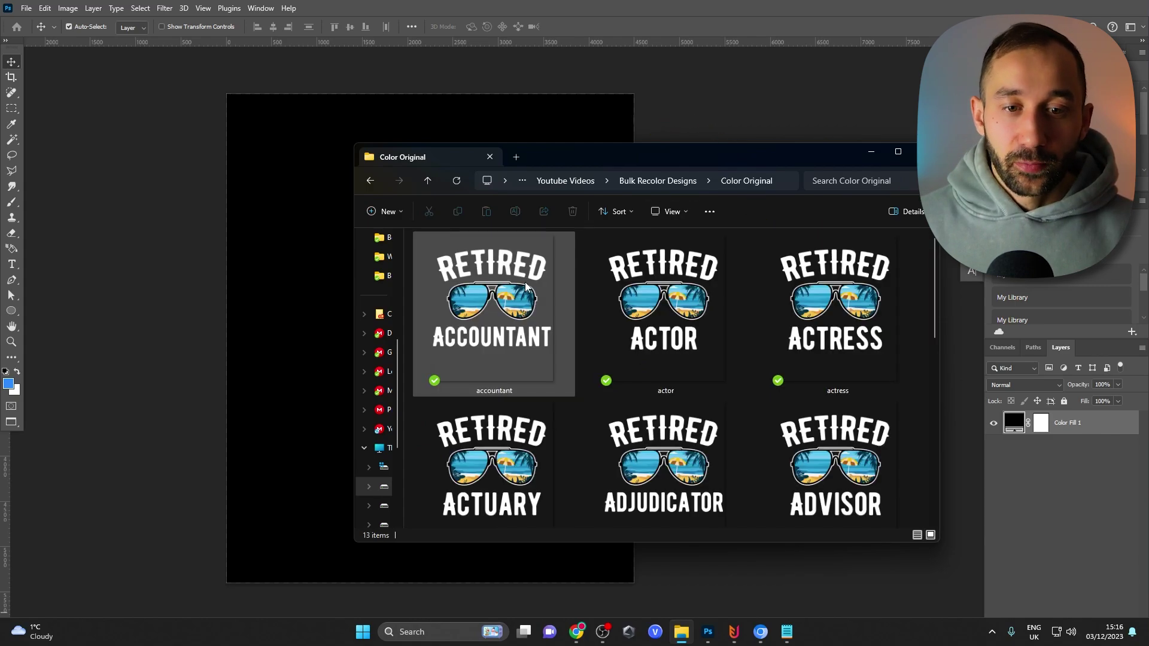
{"action": "left_click_drag", "start_coordinate": [494, 308], "coordinate": [216, 294]}
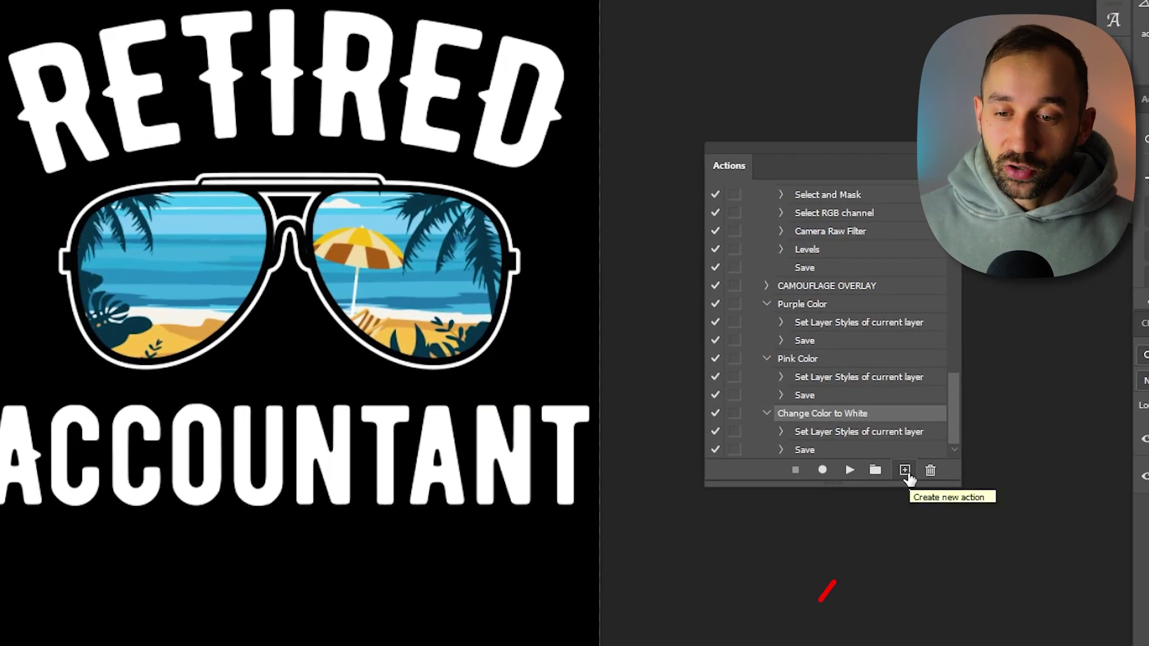
Step: Start recording a new action named 'Change Colour Scheme'
{"action": "left_click", "coordinate": [904, 470]}
{"action": "type", "text": "C"}
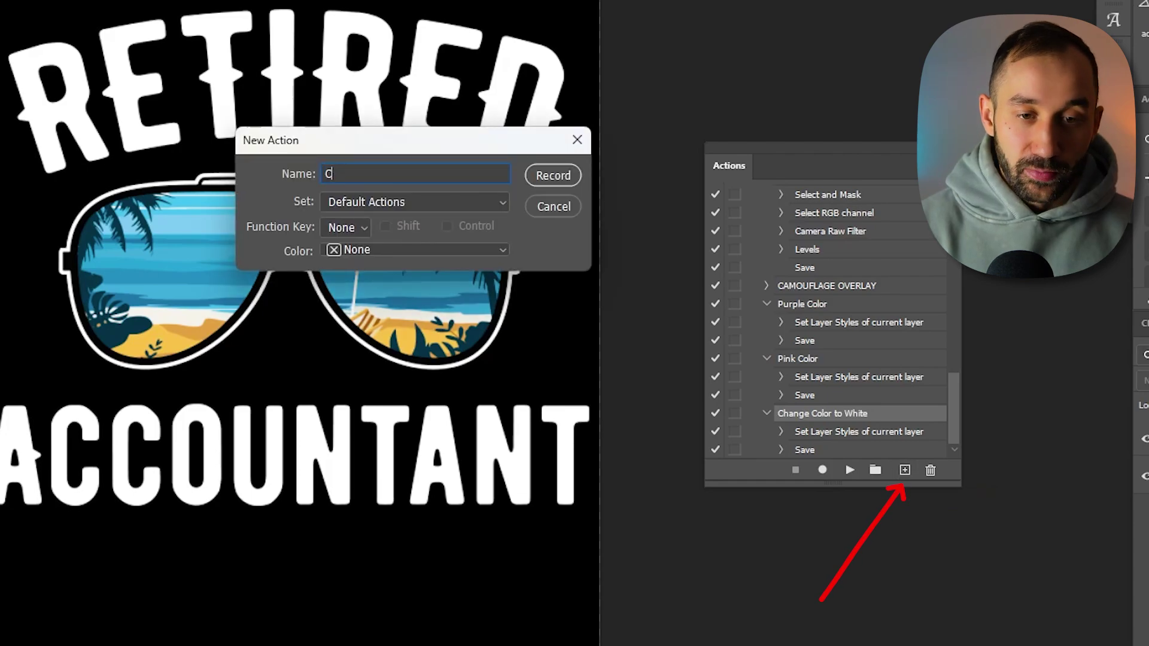
{"action": "type", "text": "hange Colour Scheme"}
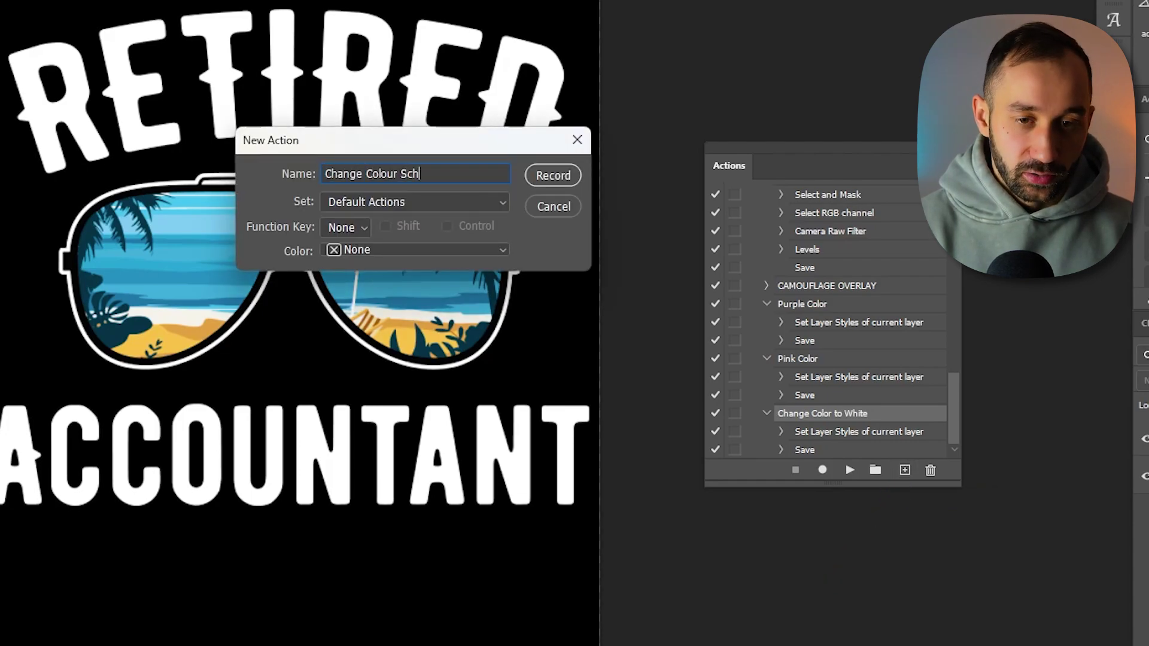
{"action": "left_click", "coordinate": [553, 174]}
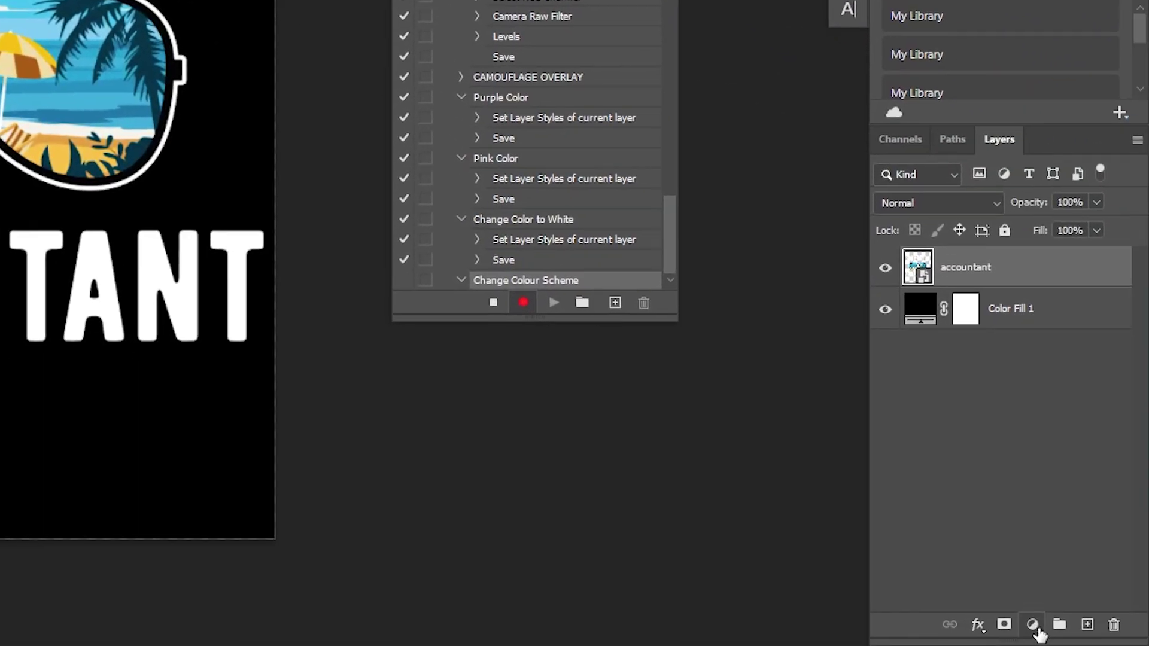
Step: Add a Gradient Map adjustment layer clipped to the accountant layer
{"action": "left_click", "coordinate": [1033, 626]}
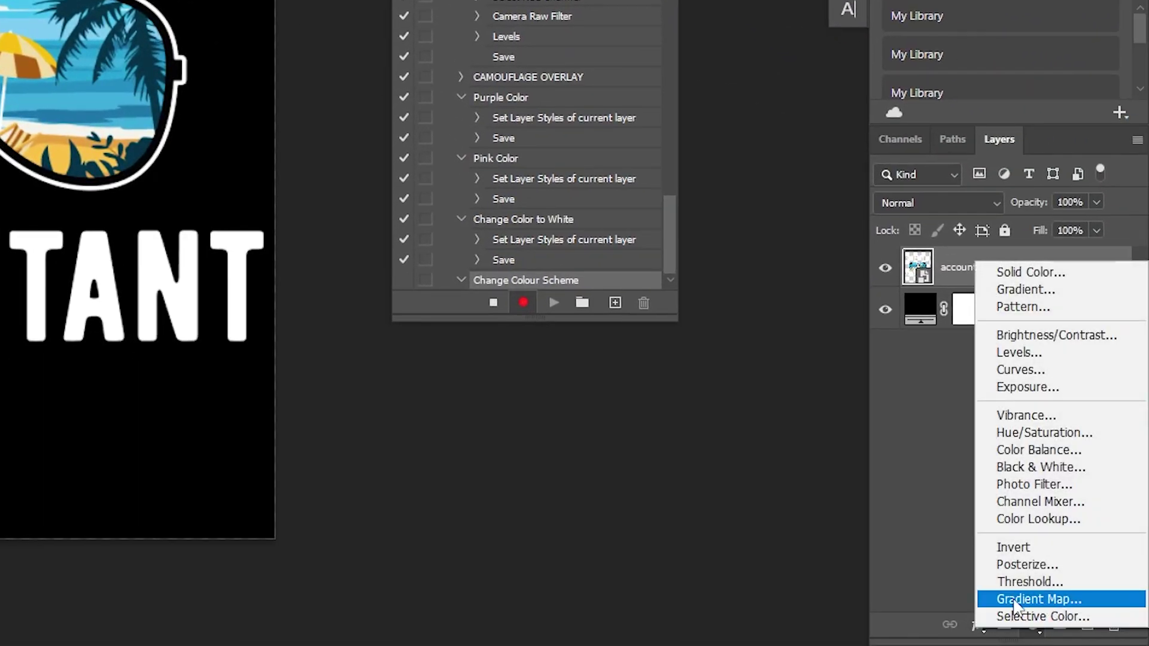
{"action": "left_click", "coordinate": [1067, 599]}
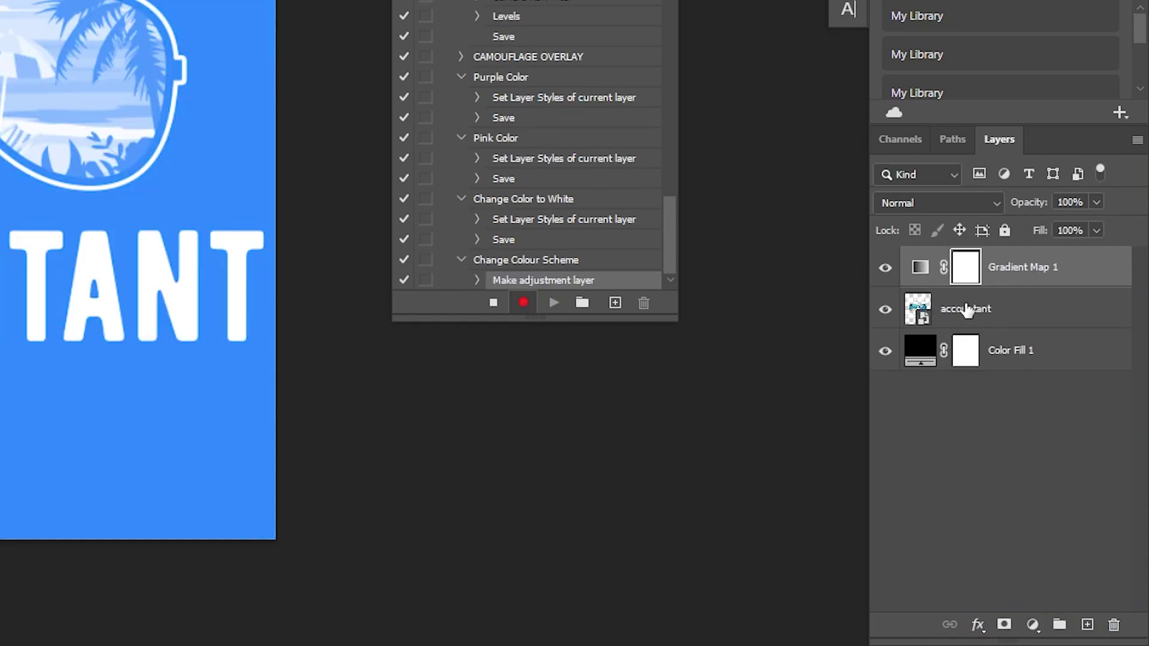
{"action": "left_click", "coordinate": [934, 286], "text": "alt"}
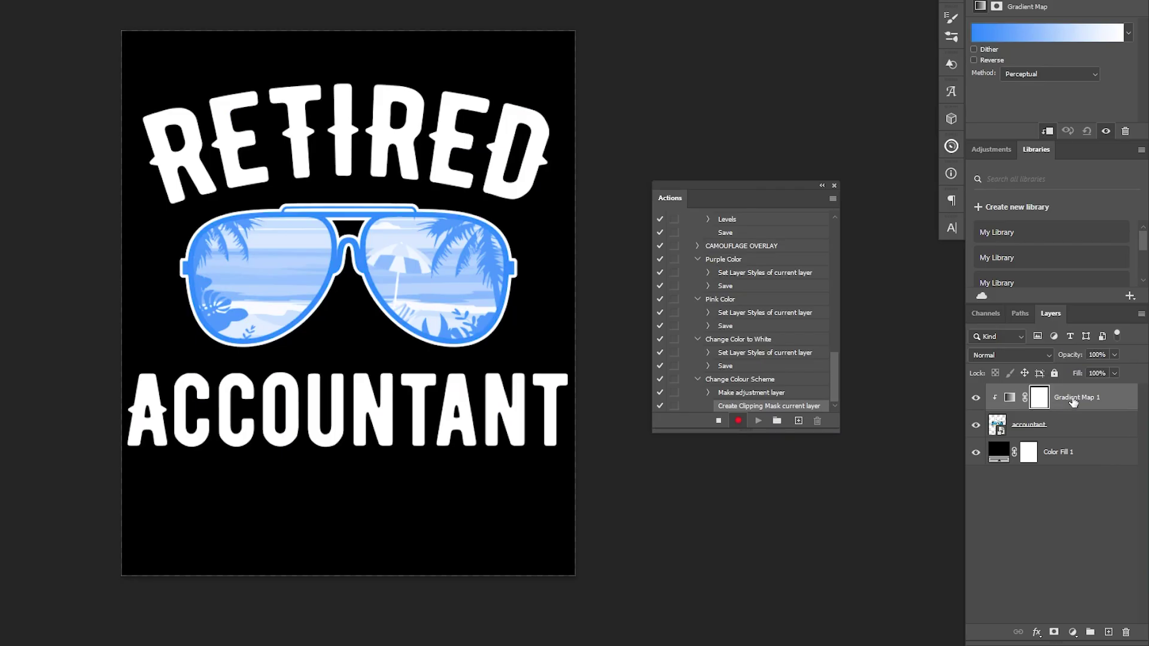
{"action": "left_click", "coordinate": [1033, 274]}
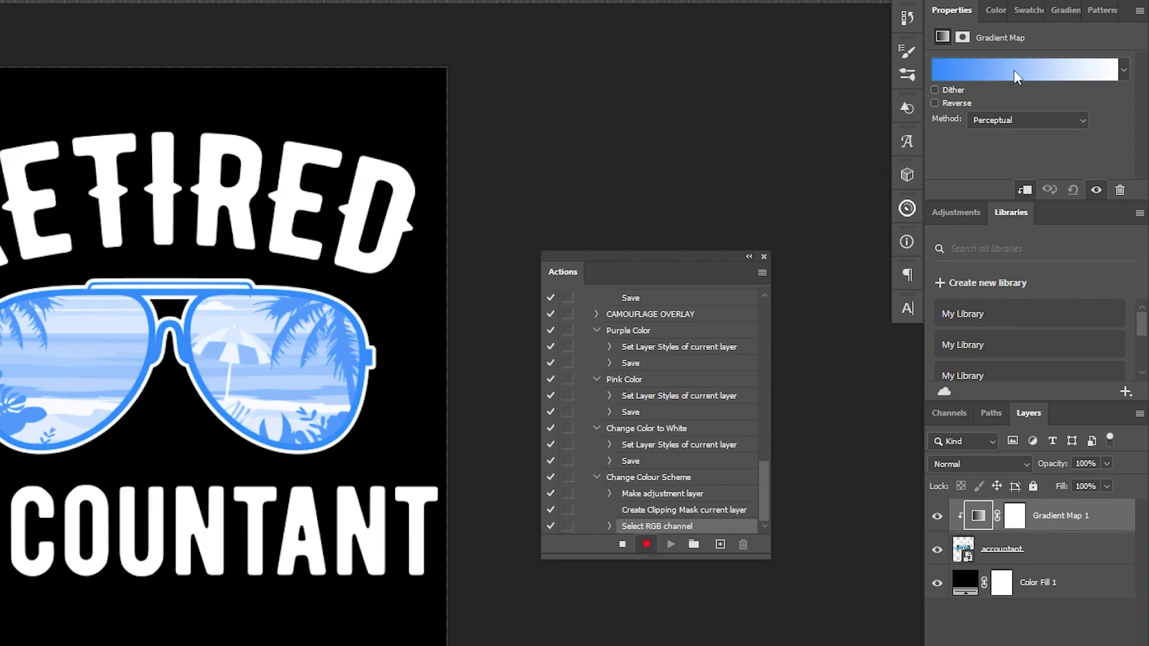
Step: Edit the gradient map: move the blue stop to 42% and add a purple stop
{"action": "left_click", "coordinate": [1005, 70]}
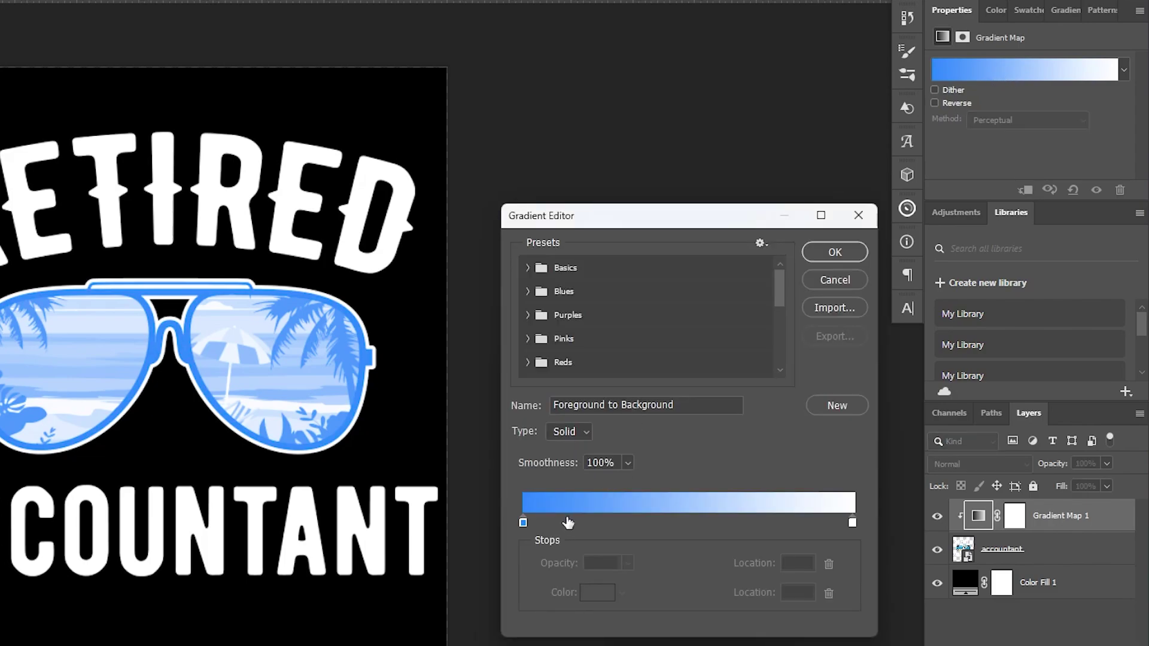
{"action": "left_click_drag", "start_coordinate": [522, 523], "coordinate": [660, 518]}
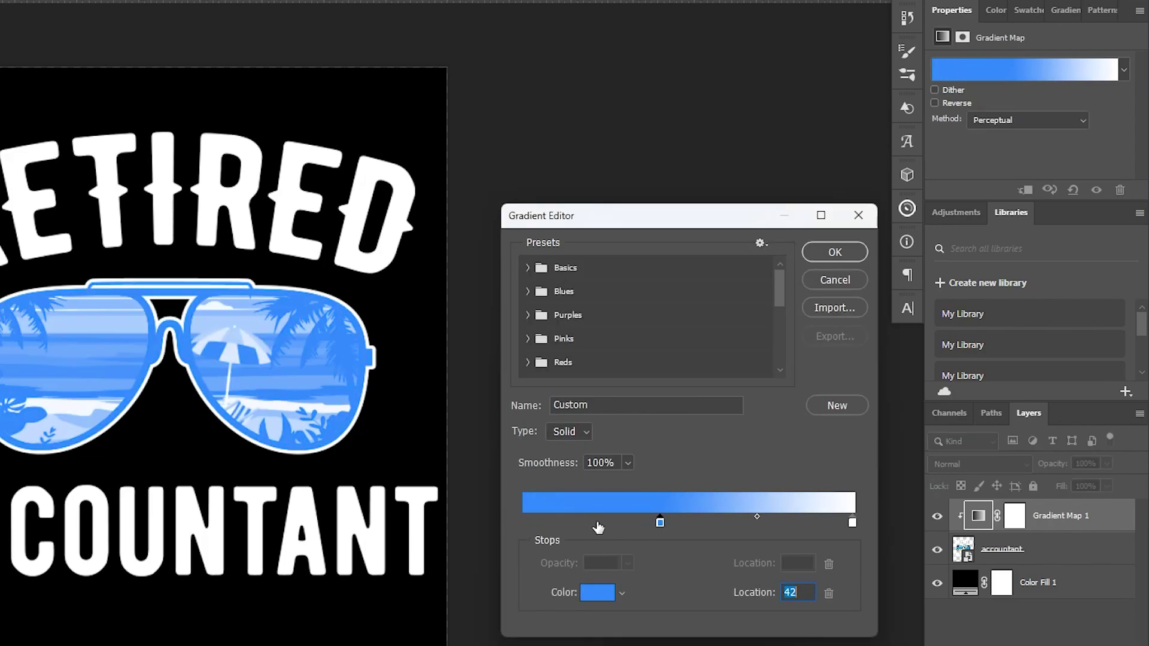
{"action": "left_click", "coordinate": [592, 522]}
{"action": "double_click", "coordinate": [592, 523]}
{"action": "left_click_drag", "start_coordinate": [938, 502], "coordinate": [938, 473]}
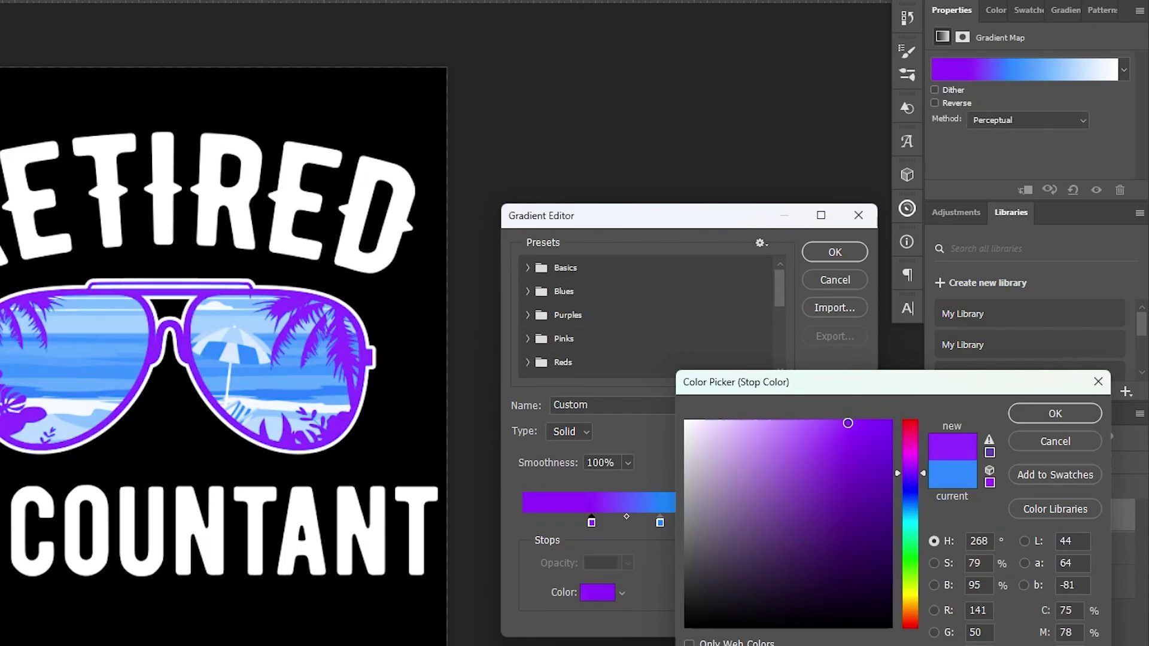
{"action": "left_click", "coordinate": [1054, 414]}
Step: Try the Pink_13 and Blue_27 presets, then confirm the custom orange-to-purple gradient
{"action": "scroll", "coordinate": [539, 326], "scroll_direction": "down", "scroll_amount": 1}
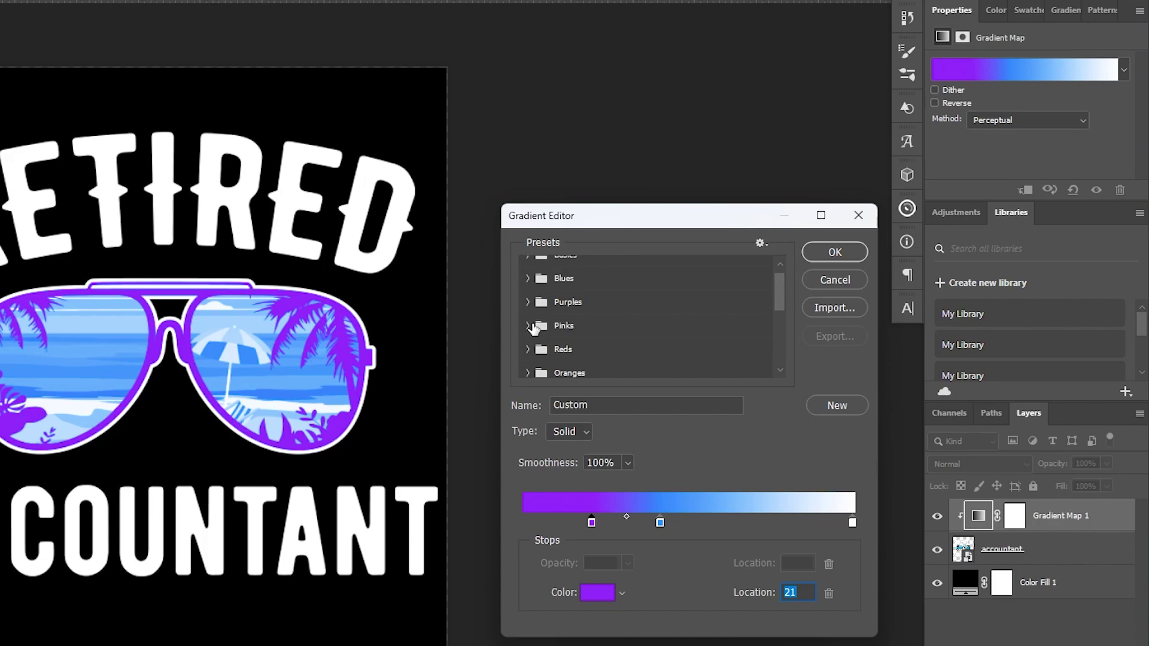
{"action": "left_click", "coordinate": [525, 328]}
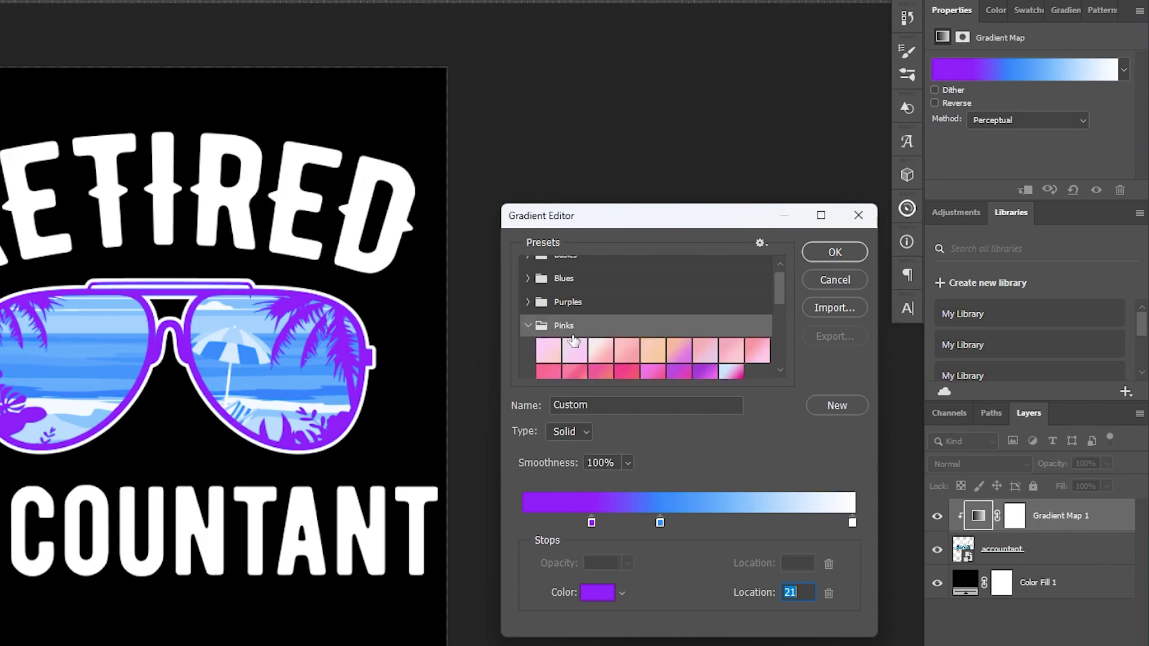
{"action": "left_click", "coordinate": [627, 363]}
{"action": "scroll", "coordinate": [560, 329], "scroll_direction": "up", "scroll_amount": 1}
{"action": "left_click", "coordinate": [536, 293]}
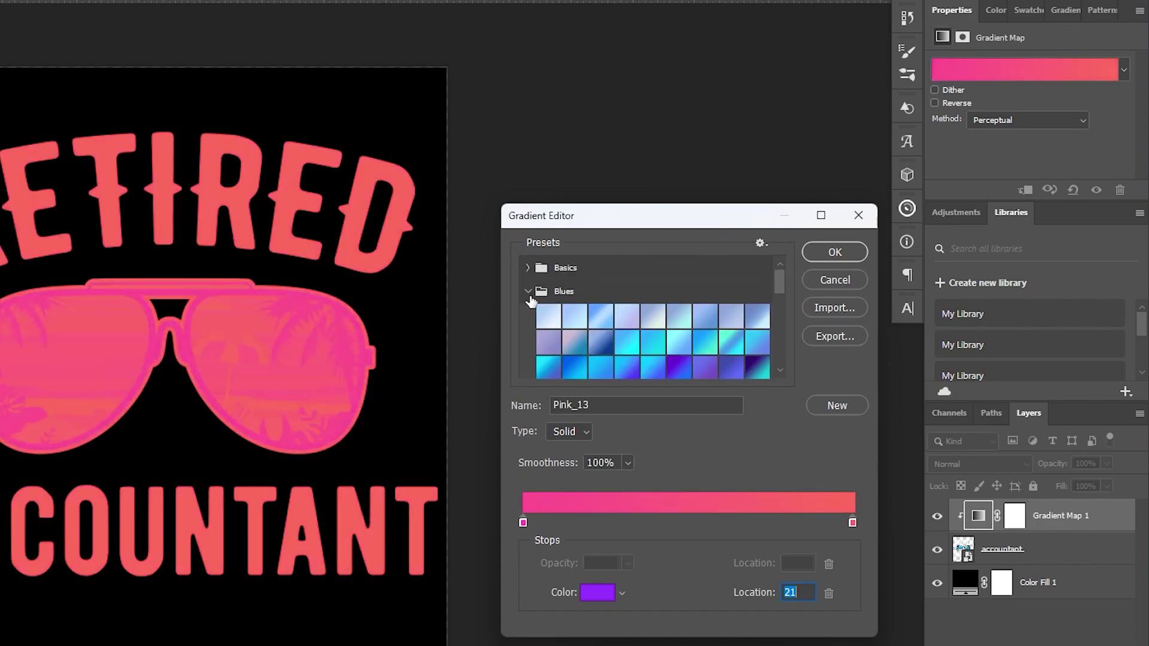
{"action": "left_click", "coordinate": [764, 365]}
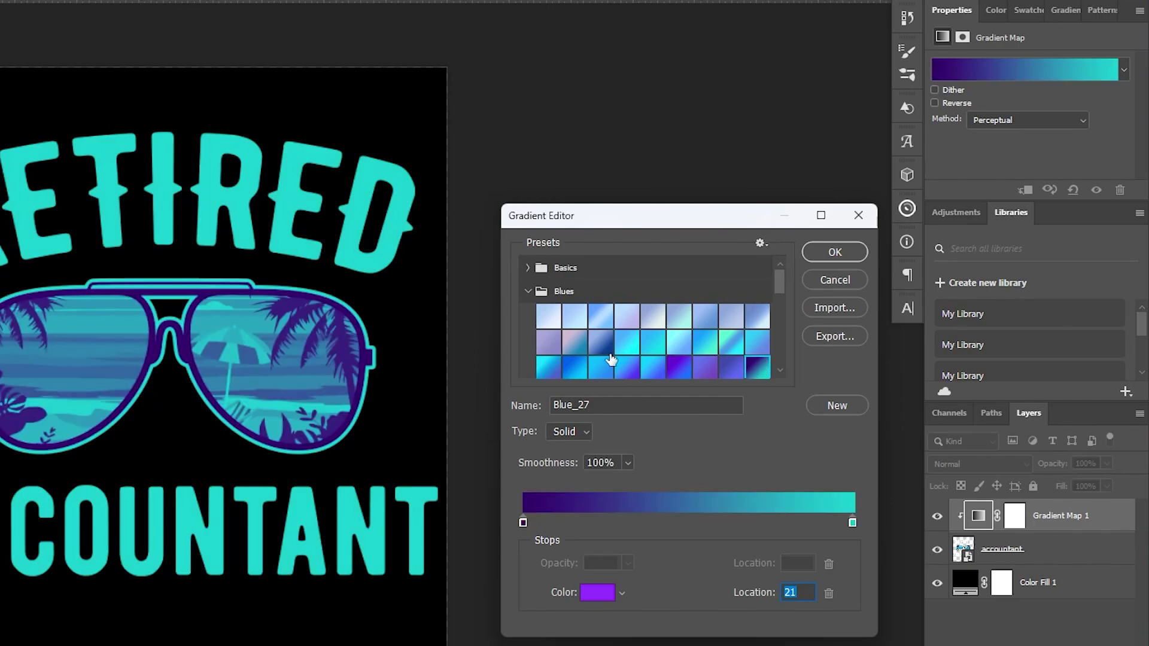
{"action": "left_click", "coordinate": [528, 291]}
{"action": "scroll", "coordinate": [598, 335], "scroll_direction": "down", "scroll_amount": 1}
{"action": "left_click", "coordinate": [527, 325]}
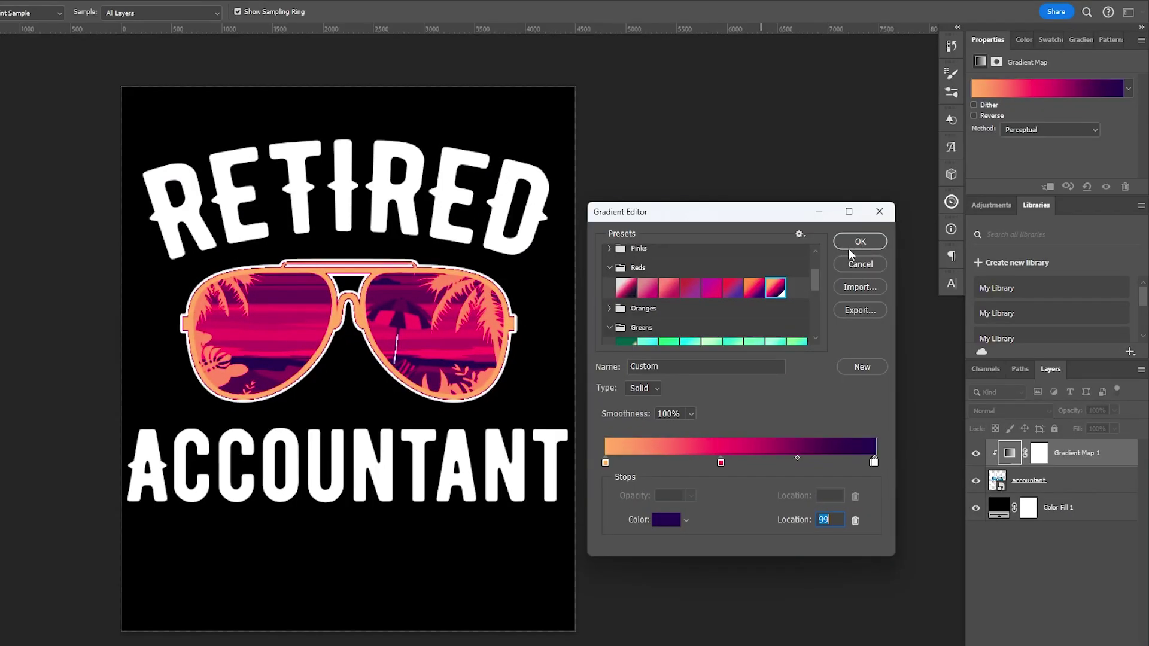
{"action": "left_click", "coordinate": [860, 241]}
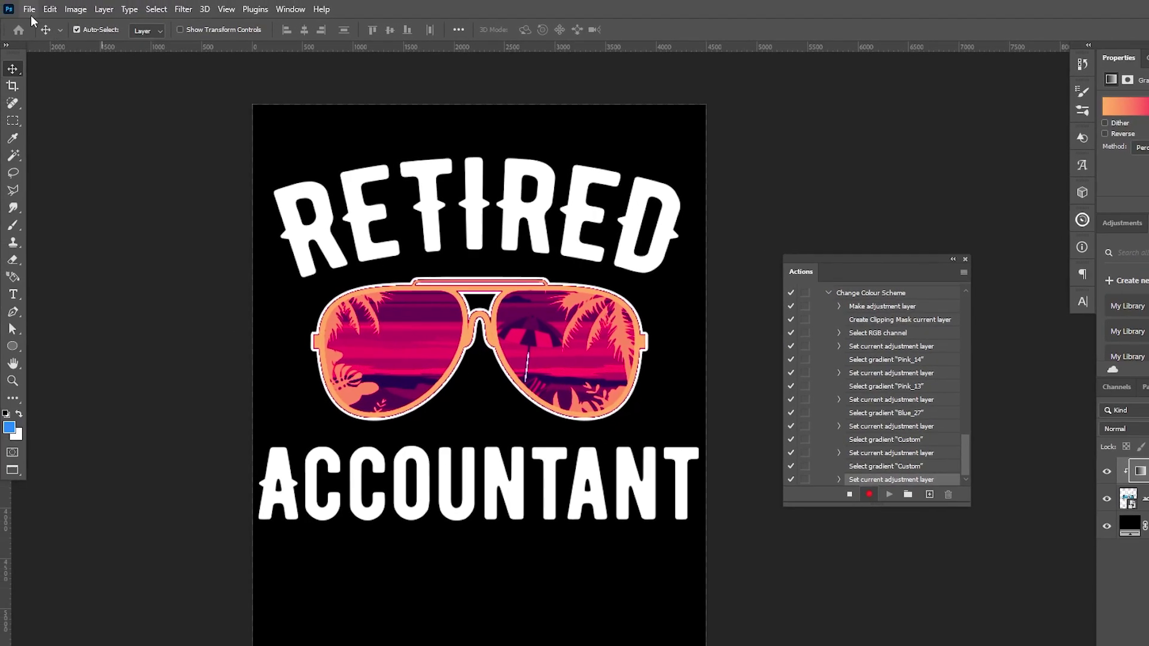
Step: Save a PNG copy of the design into the Color New folder
{"action": "left_click", "coordinate": [29, 9]}
{"action": "left_click", "coordinate": [57, 184]}
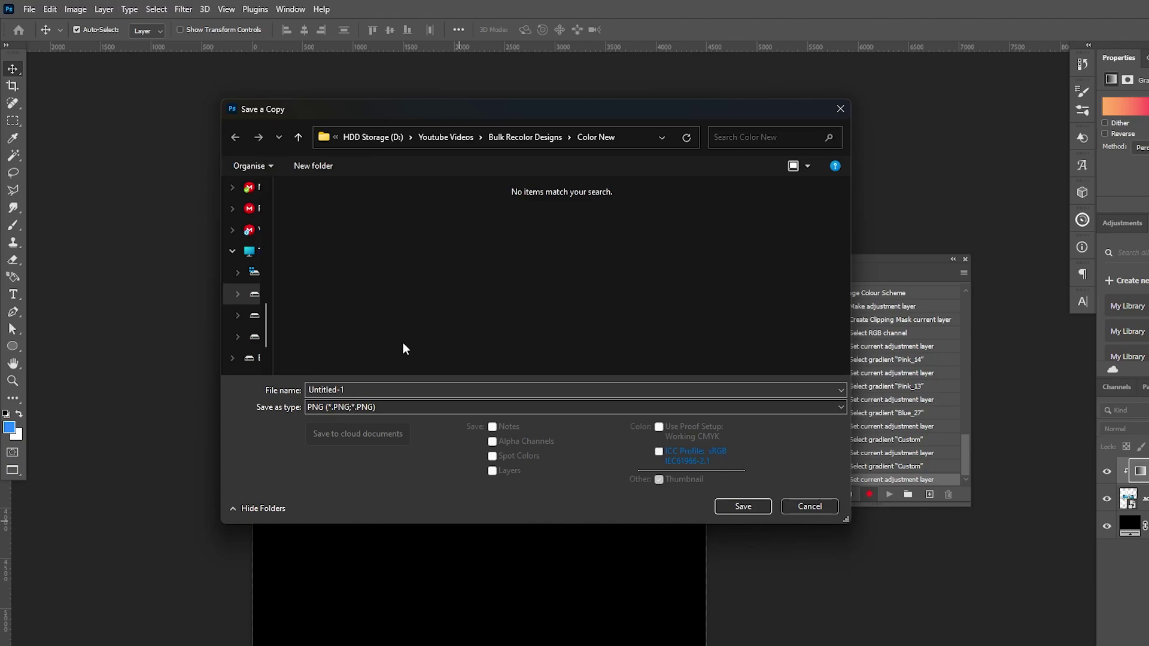
{"action": "left_click", "coordinate": [742, 505]}
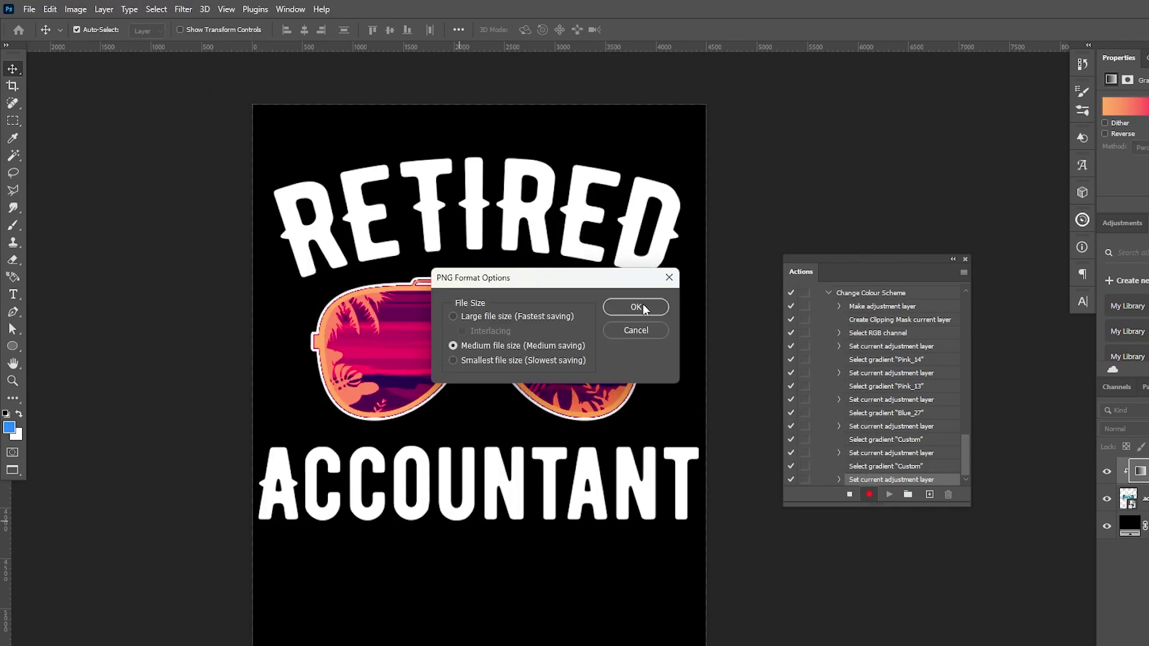
{"action": "left_click", "coordinate": [637, 307]}
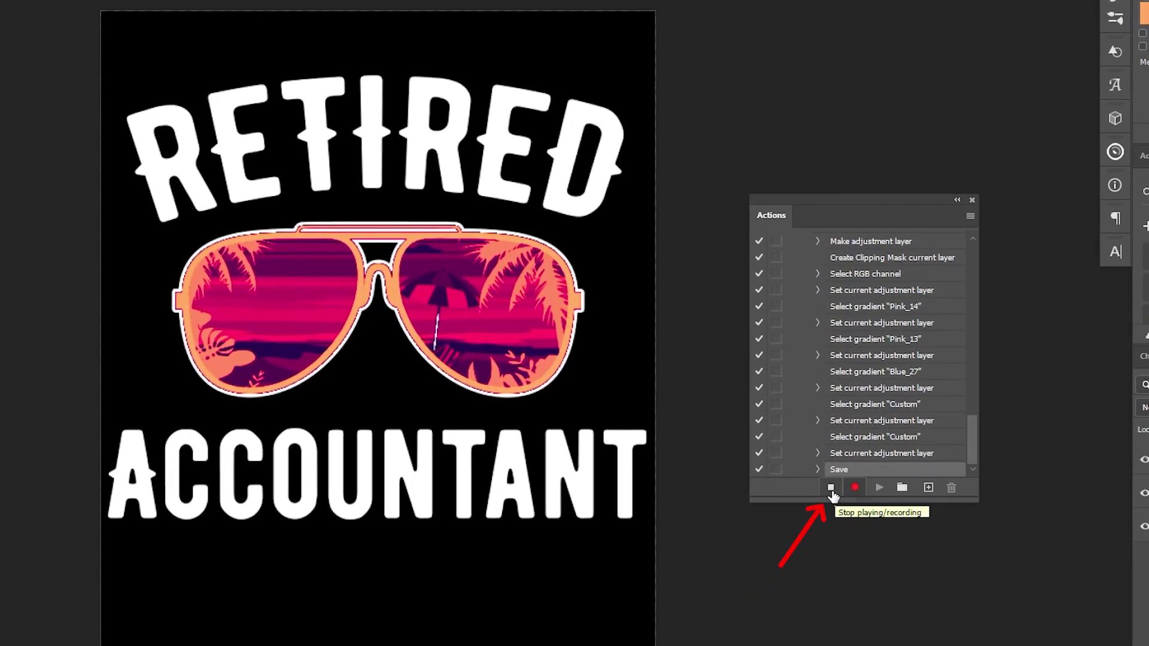
Step: Stop recording, then hide Color Fill 1, Gradient Map 1 and accountant layers
{"action": "left_click", "coordinate": [831, 489]}
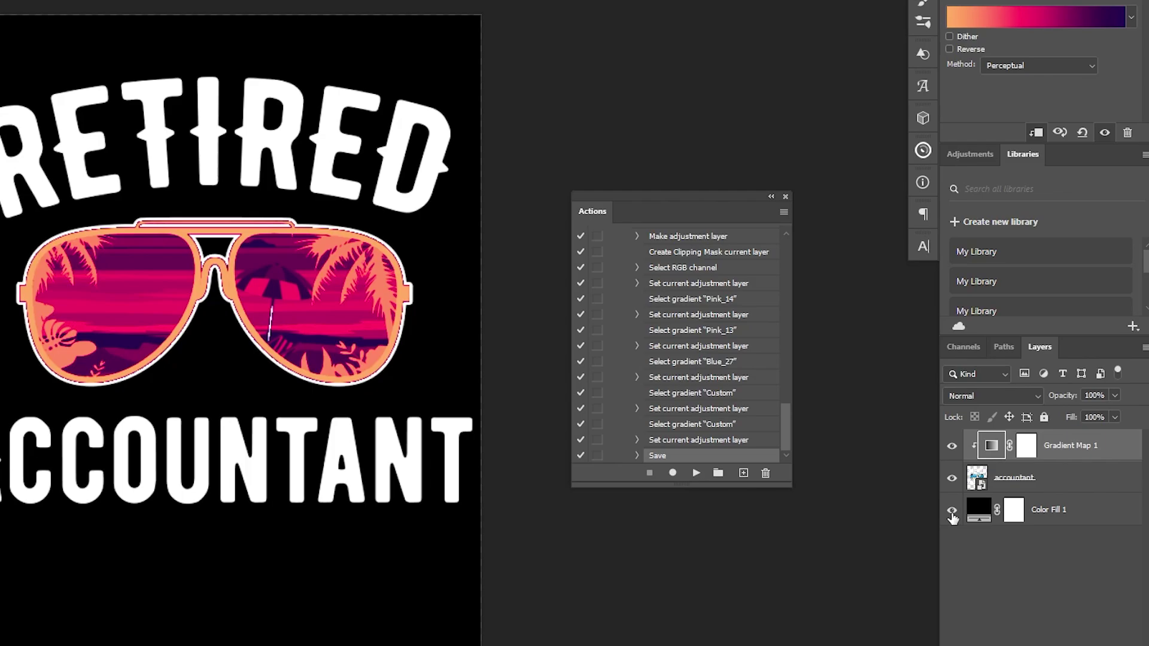
{"action": "left_click", "coordinate": [976, 513]}
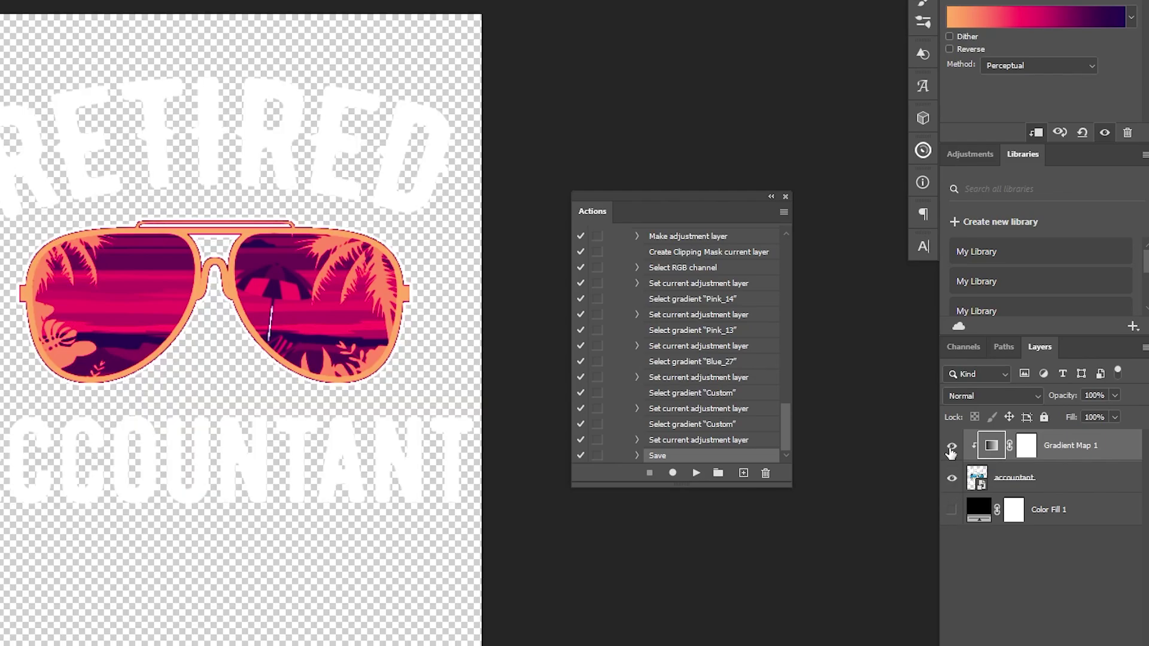
{"action": "left_click_drag", "start_coordinate": [951, 451], "coordinate": [952, 510]}
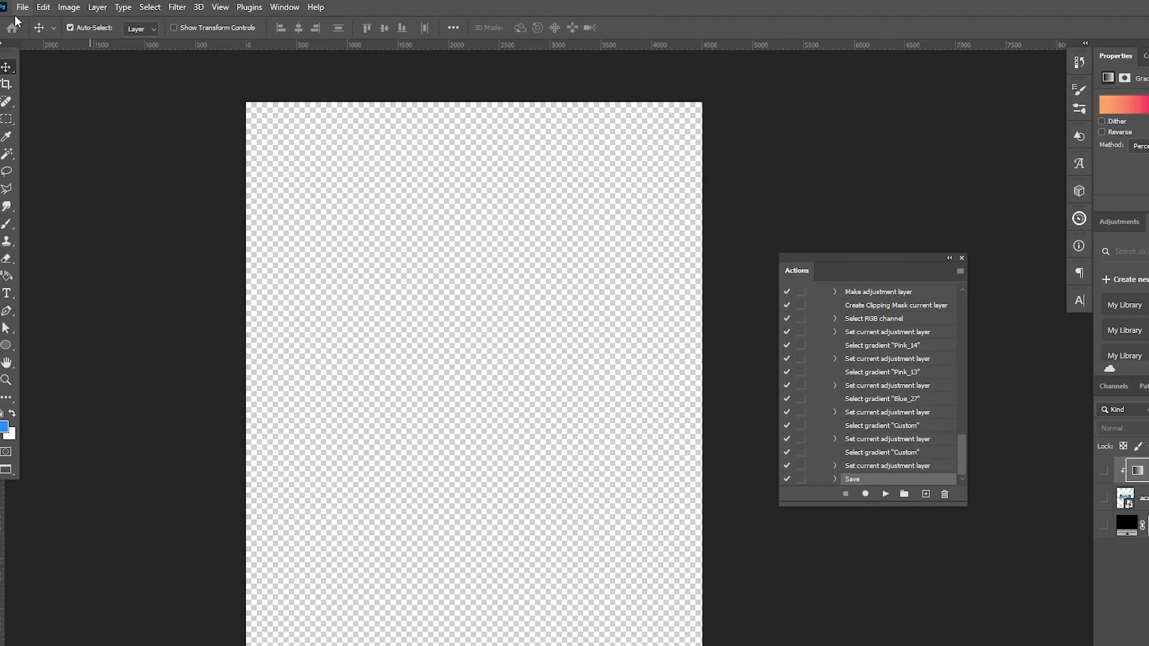
Step: Batch-run Change Colour Scheme on Color Original, saving to Color New with Save As overridden
{"action": "left_click", "coordinate": [22, 7]}
{"action": "mouse_move", "coordinate": [107, 345]}
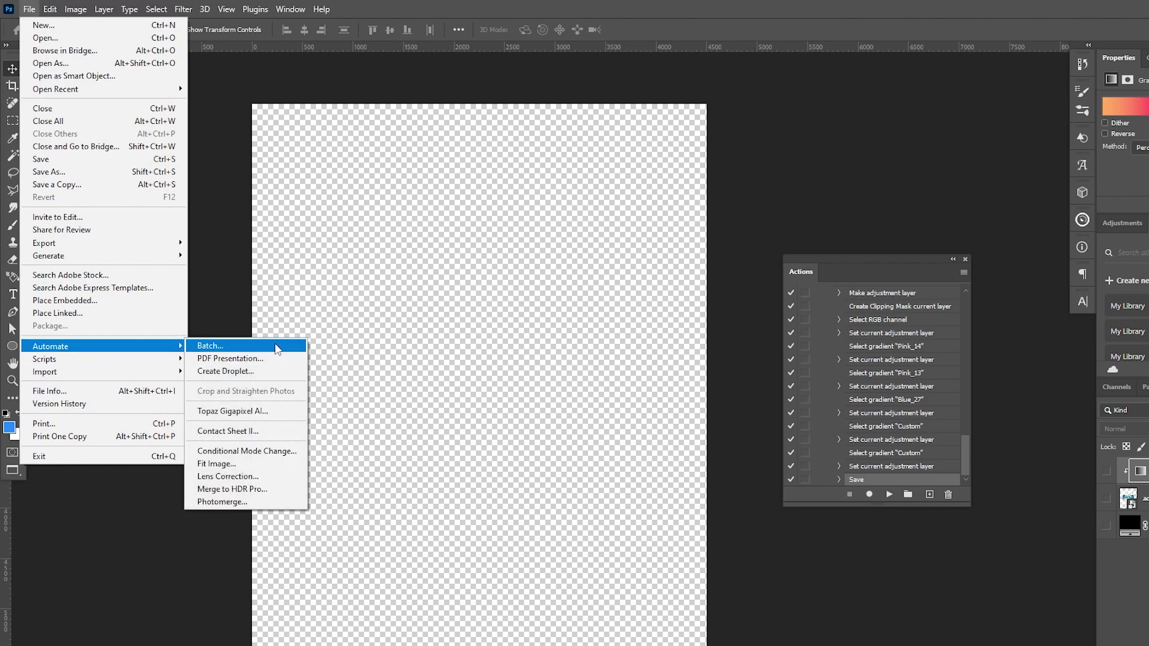
{"action": "left_click", "coordinate": [277, 346]}
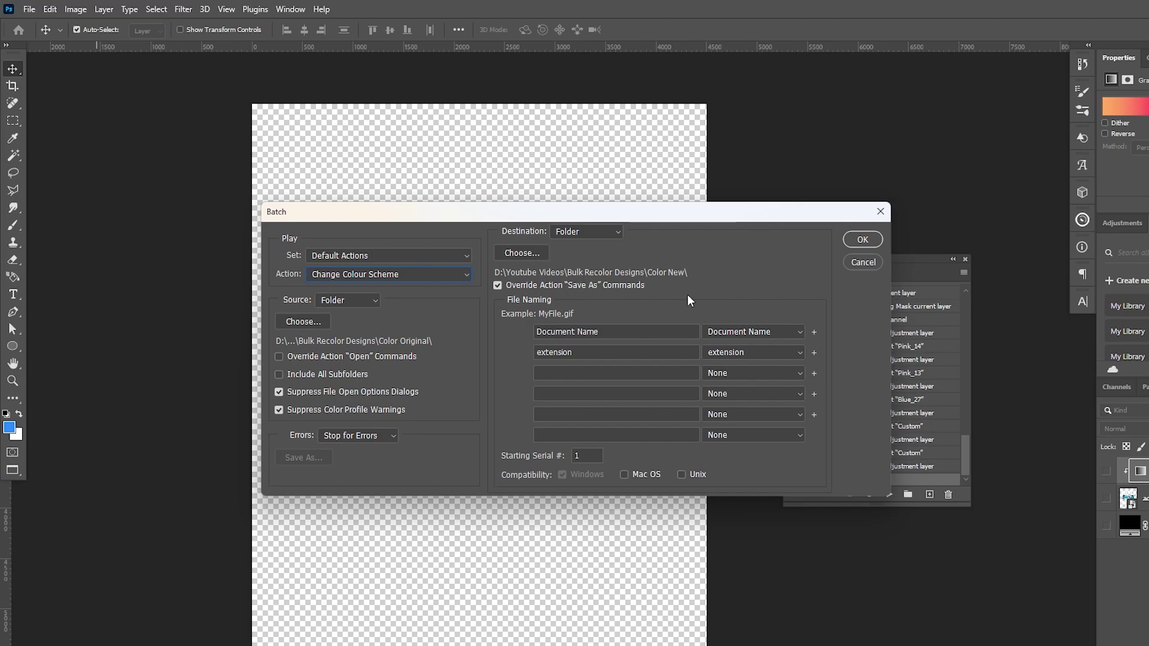
{"action": "left_click", "coordinate": [863, 240]}
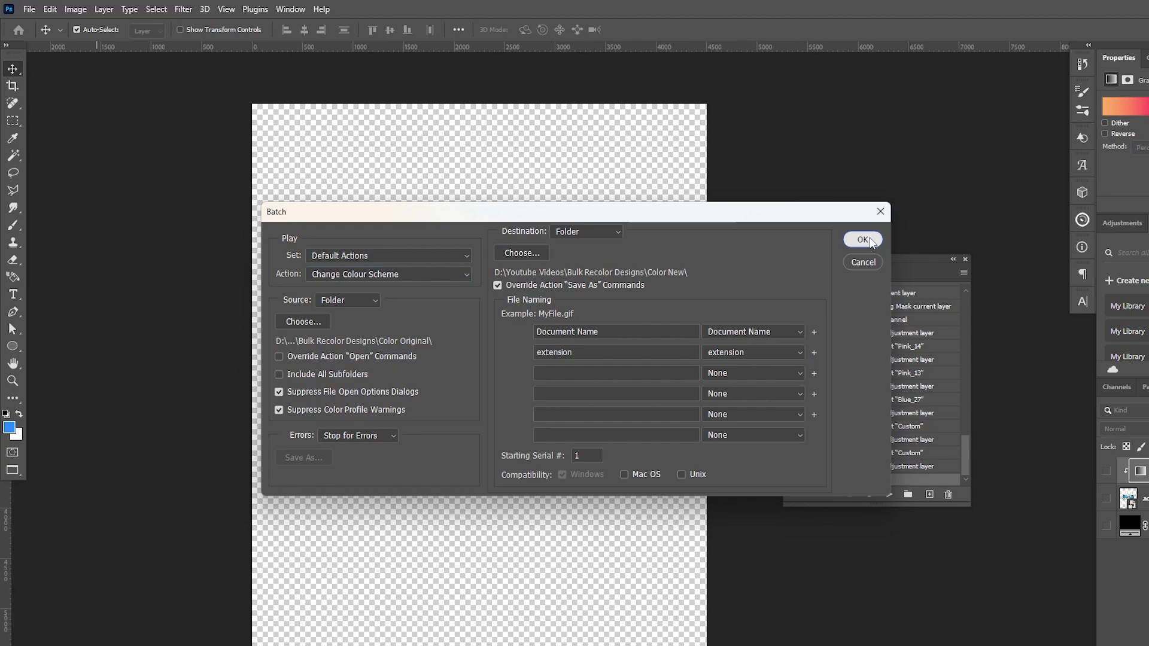